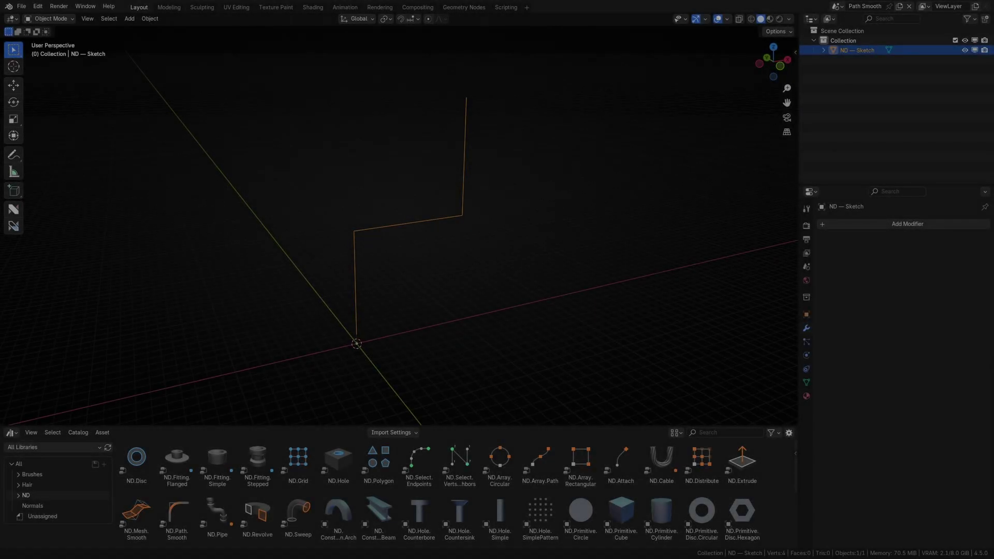
- Apply the ND.Path.Smooth asset to the zigzag sketch path with 12 corner segments and a 450 mm corner radius
click(491, 270)
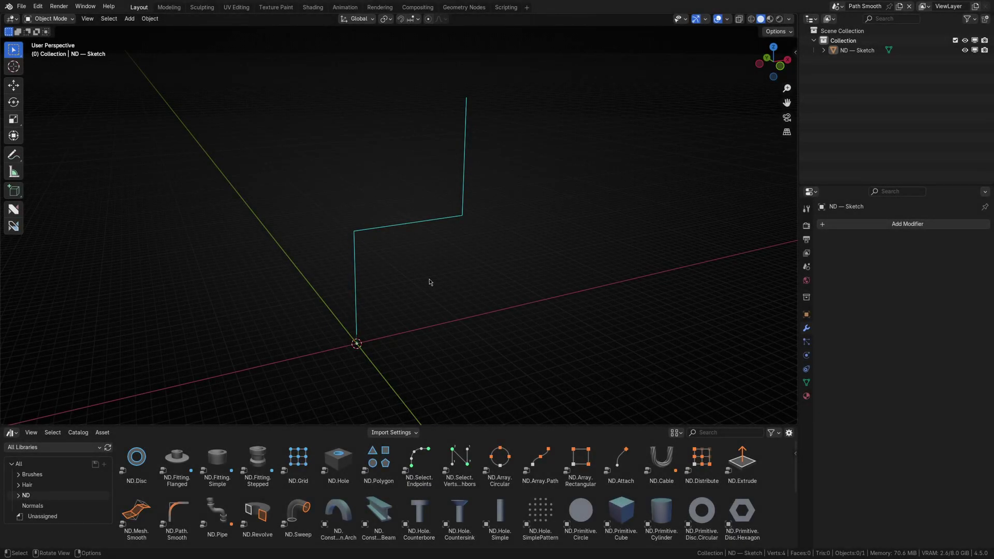
mouse_move(431, 282)
middle_down()
mouse_move(406, 268)
mouse_move(548, 266)
mouse_move(405, 267)
mouse_move(442, 229)
middle_up()
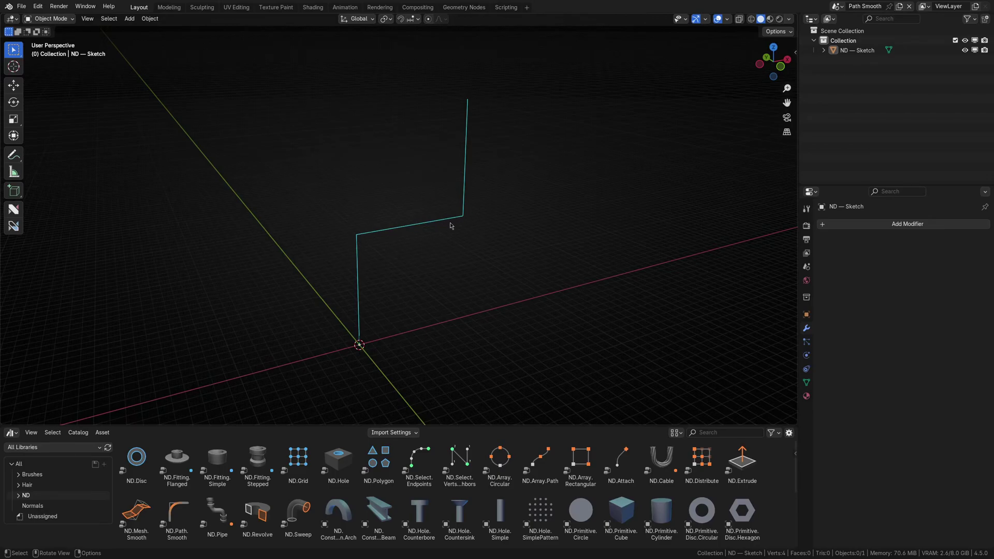
mouse_move(176, 511)
mouse_down()
mouse_move(416, 267)
mouse_move(412, 224)
mouse_up()
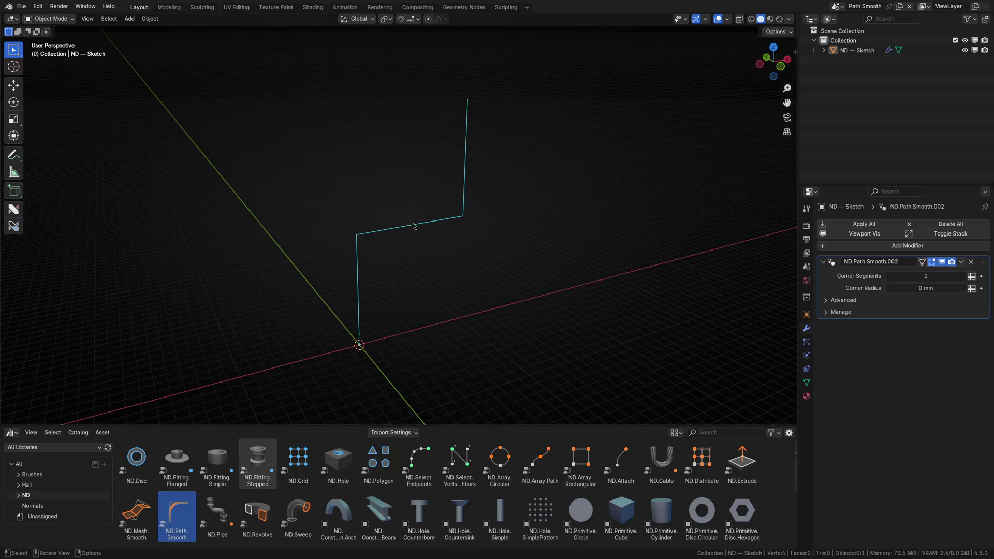
mouse_move(913, 276)
mouse_down()
mouse_move(924, 288)
mouse_move(963, 288)
mouse_up()
click(926, 287)
text(450)
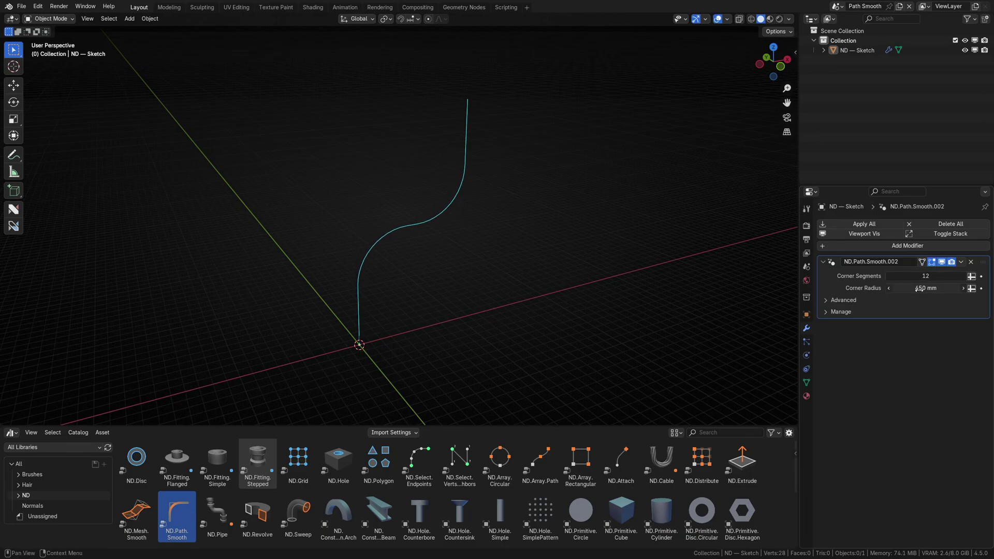
key(Return)
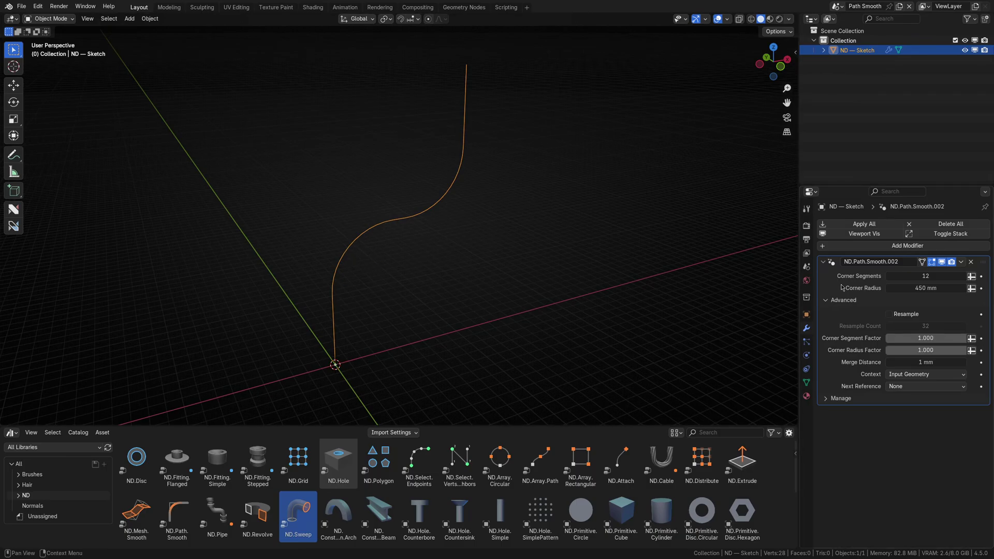
- Switch the path smoothing modifier's Corner Radius Factor from a single value to an attribute input
mouse_move(923, 288)
mouse_down()
mouse_move(888, 288)
mouse_move(923, 288)
mouse_up()
mouse_move(950, 353)
mouse_down()
mouse_move(873, 354)
mouse_move(966, 353)
mouse_up()
drag(918, 355, 968, 353)
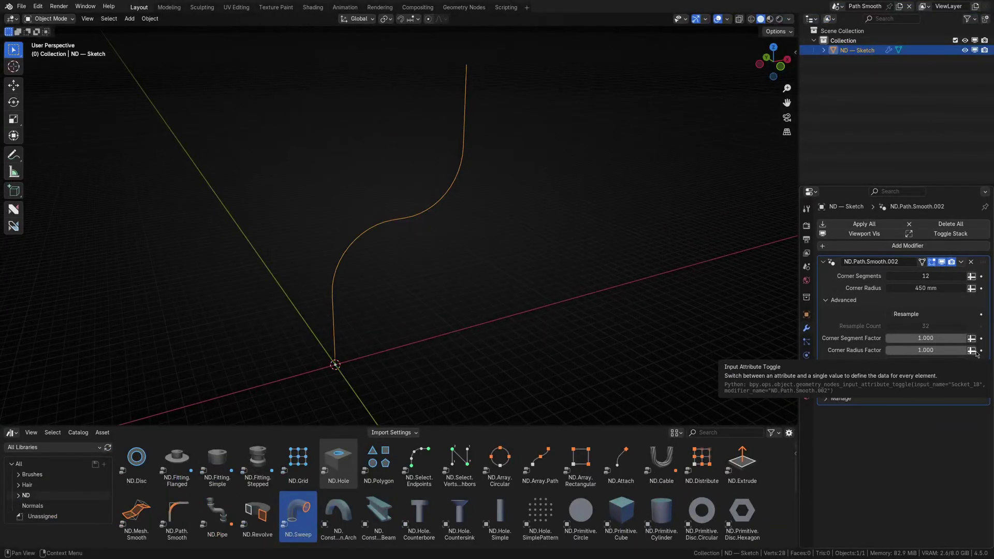
click(972, 351)
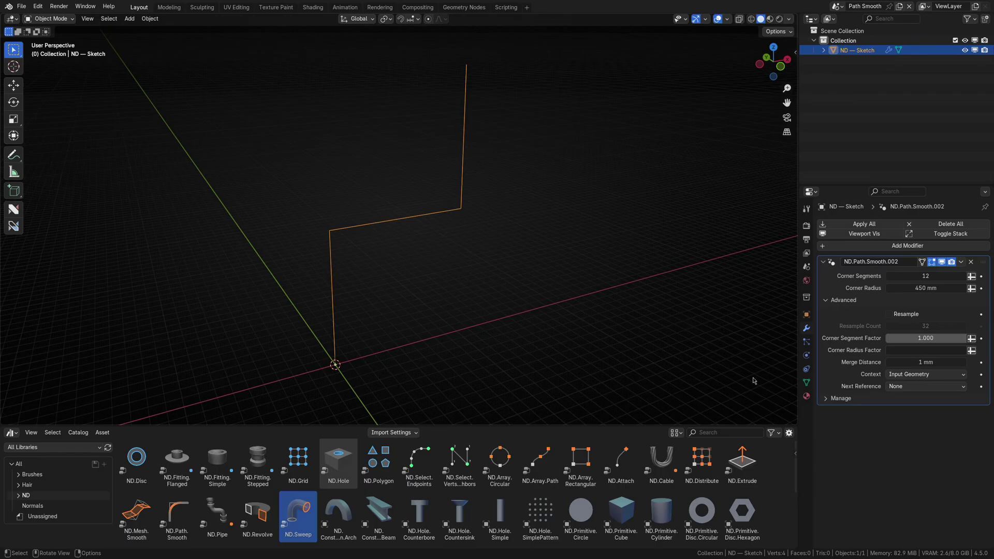
- Add a vertex group to the sketch mesh and name it CornerRadiusFactor
click(807, 383)
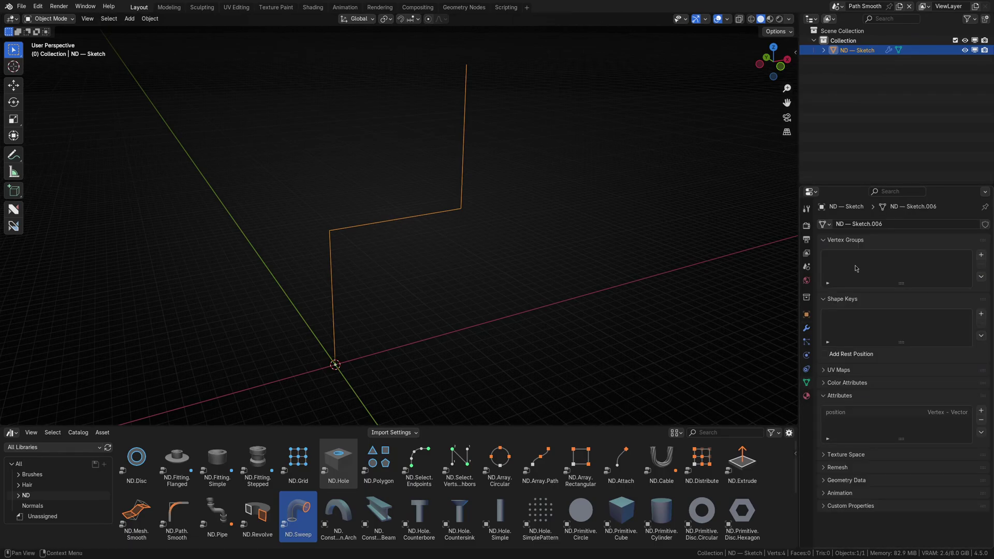
click(981, 255)
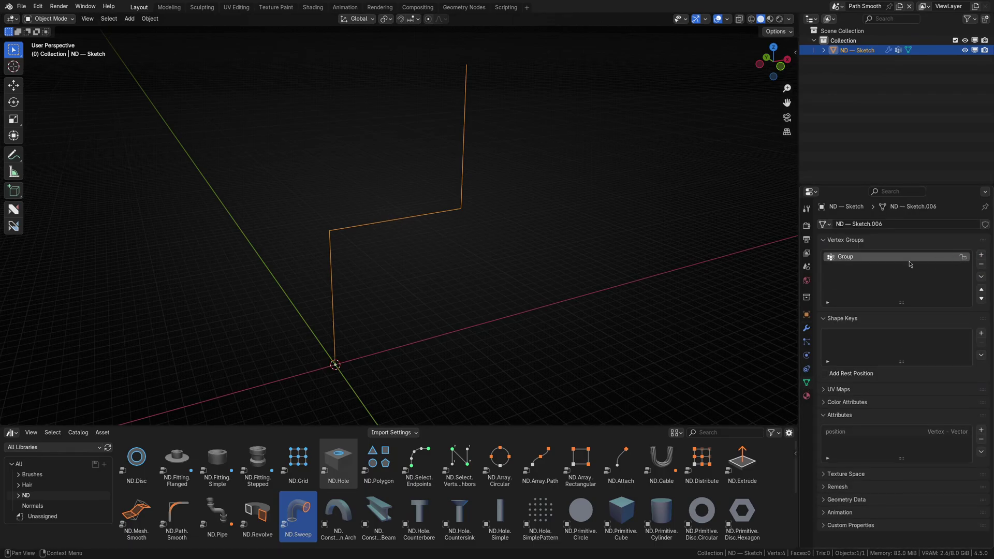
double_click(850, 258)
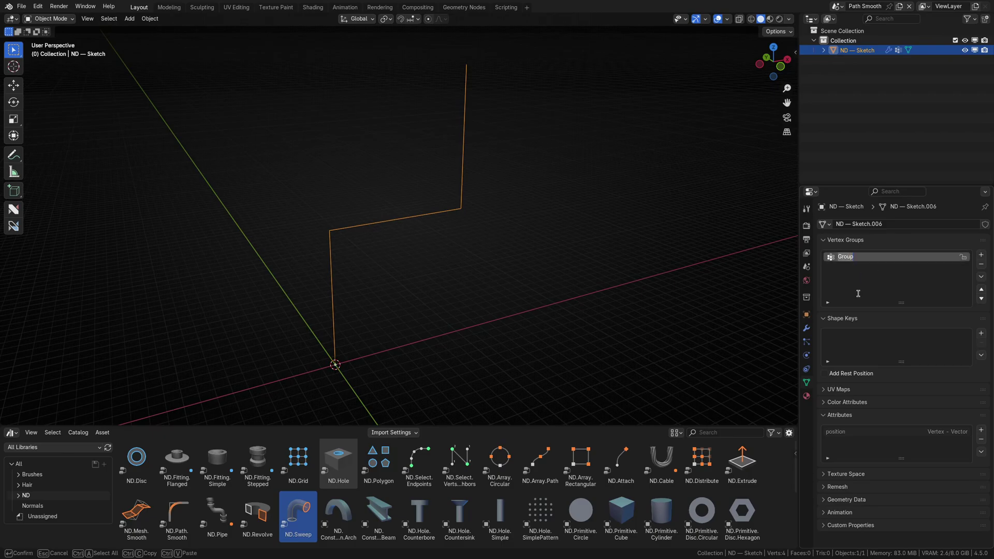
text(CornerRadiusFactor)
key(Return)
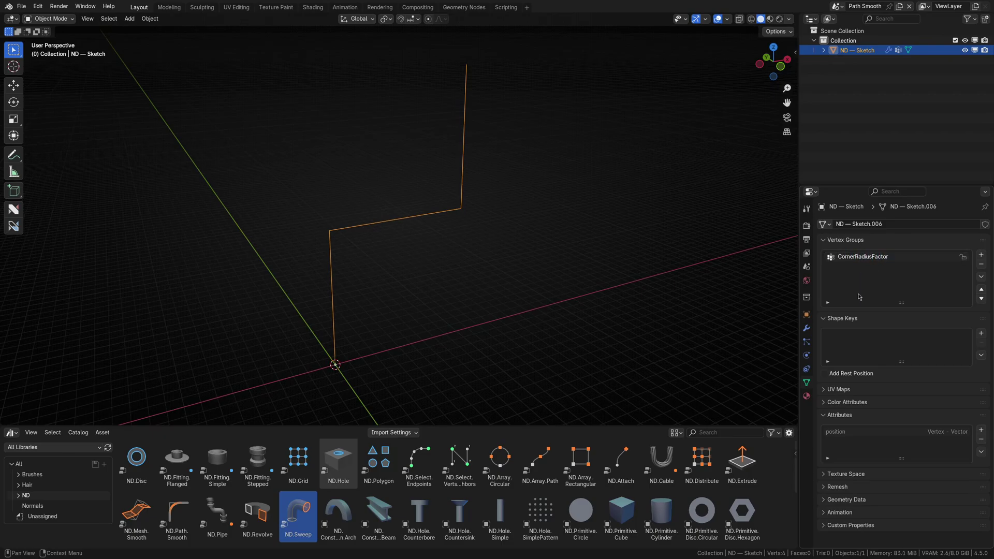
- Assign the CornerRadiusFactor attribute as the input for the modifier's Corner Radius Factor
click(806, 328)
click(904, 351)
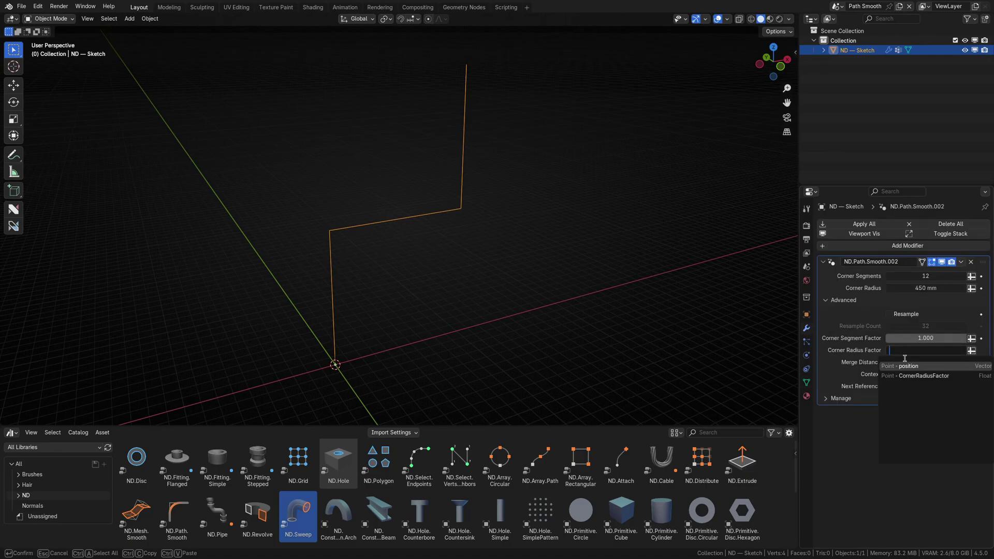
click(923, 376)
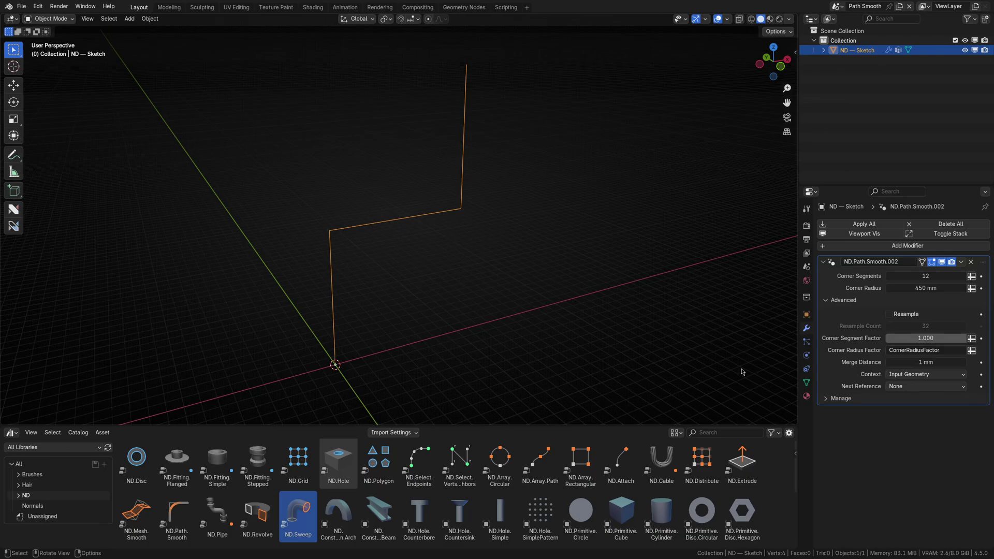
- Assign all of the sketch's vertices to the CornerRadiusFactor vertex group with a weight of 1.000
click(806, 383)
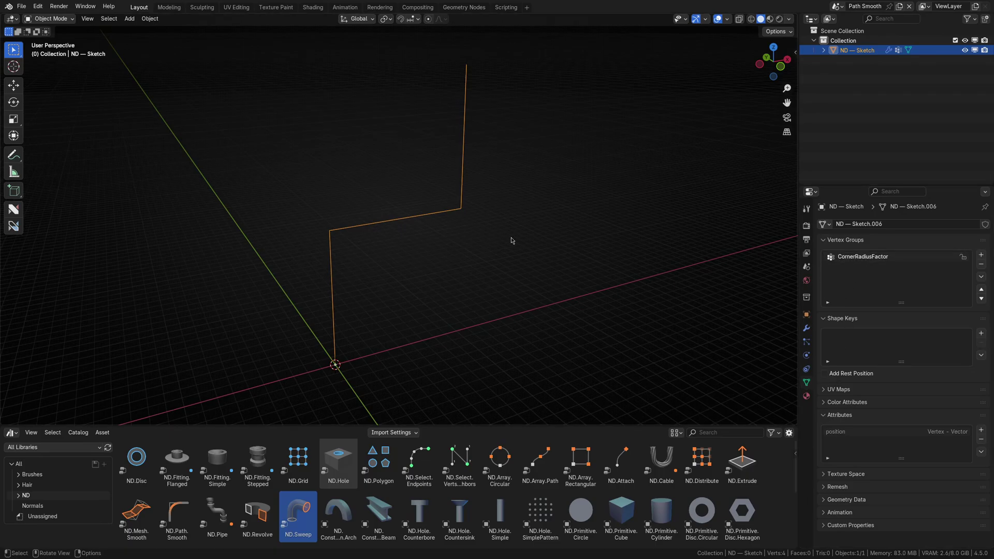
key(Tab)
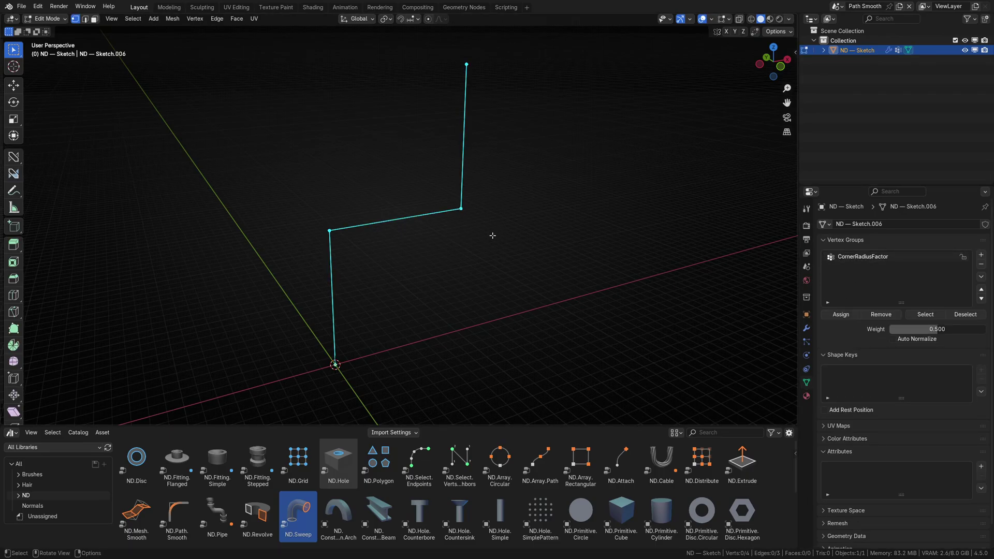
key(a)
drag(937, 329, 987, 329)
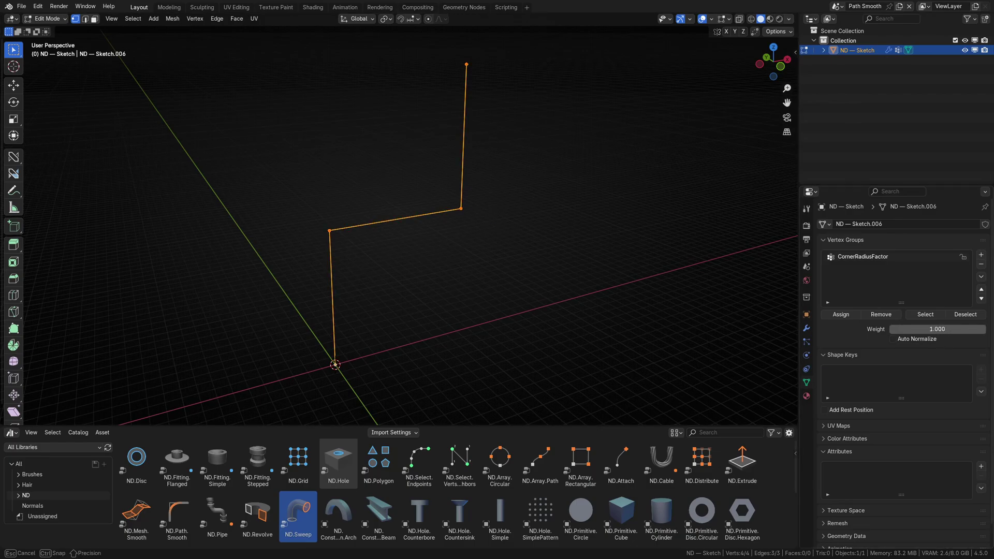
click(841, 315)
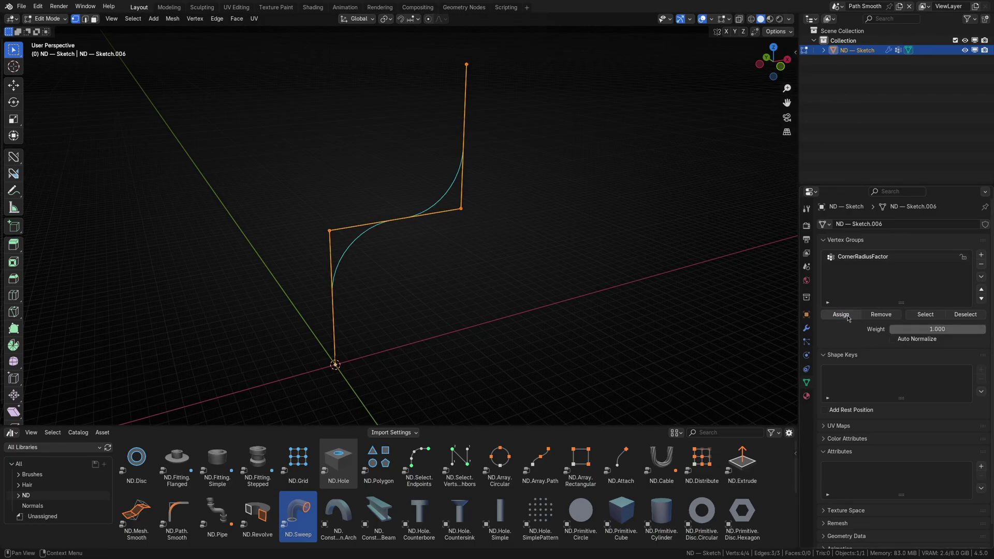
key(Tab)
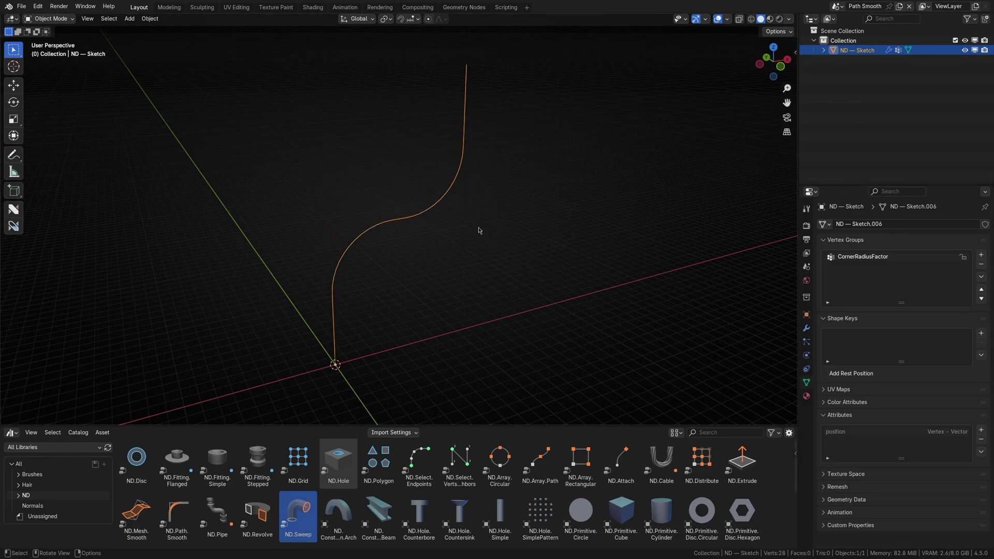
middle_drag(418, 213, 446, 185)
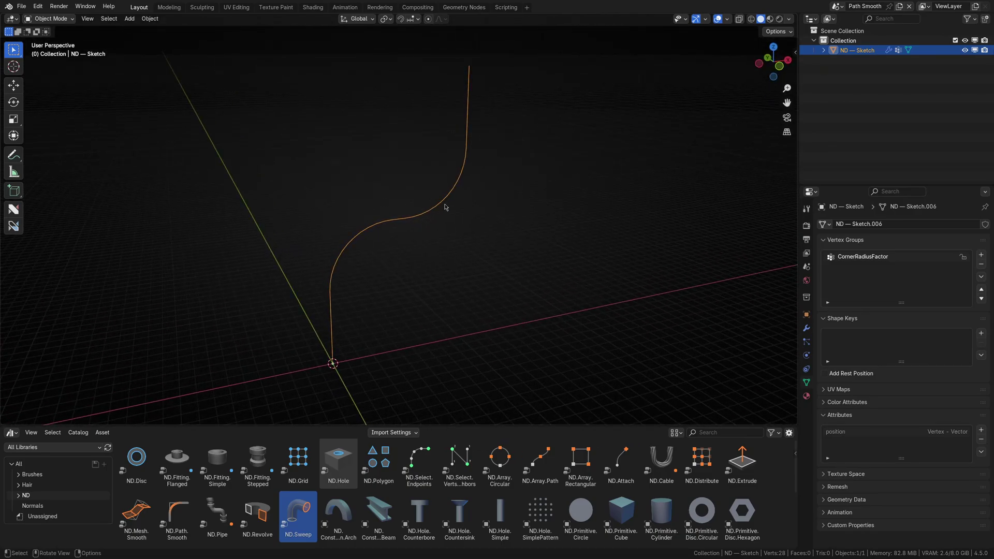
- Assign the path's upper corner vertex a weight of 0.5 in the CornerRadiusFactor vertex group
key(Tab)
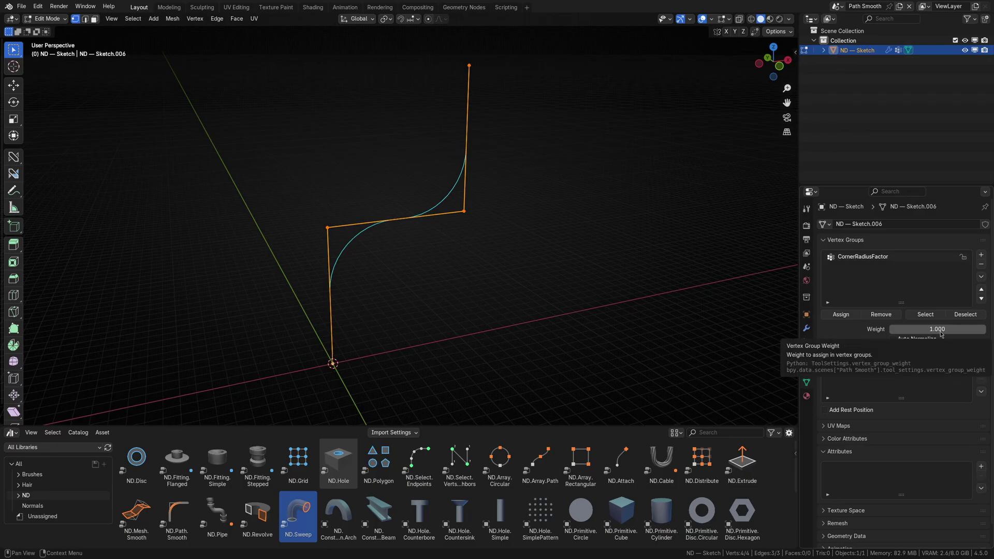
click(465, 212)
click(932, 329)
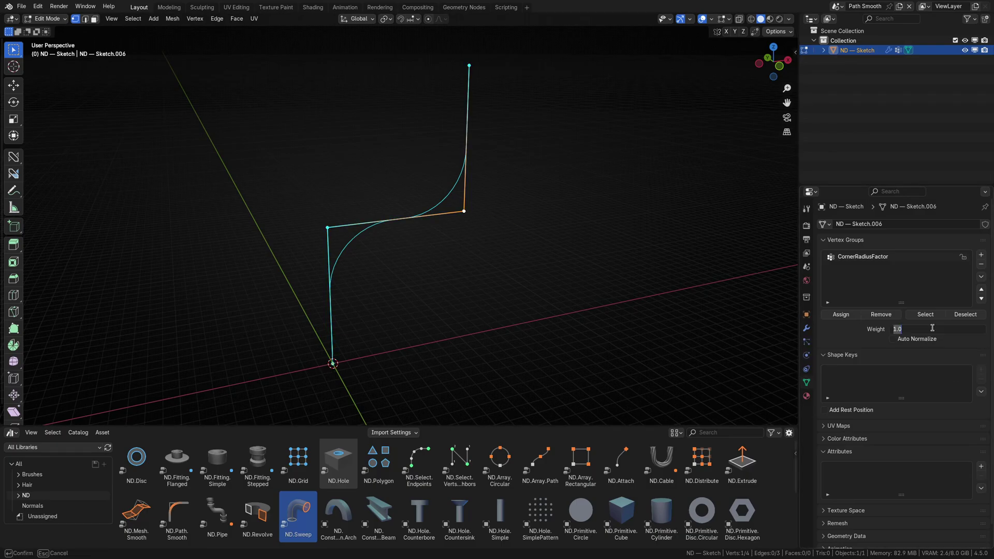
text(0.5)
key(Return)
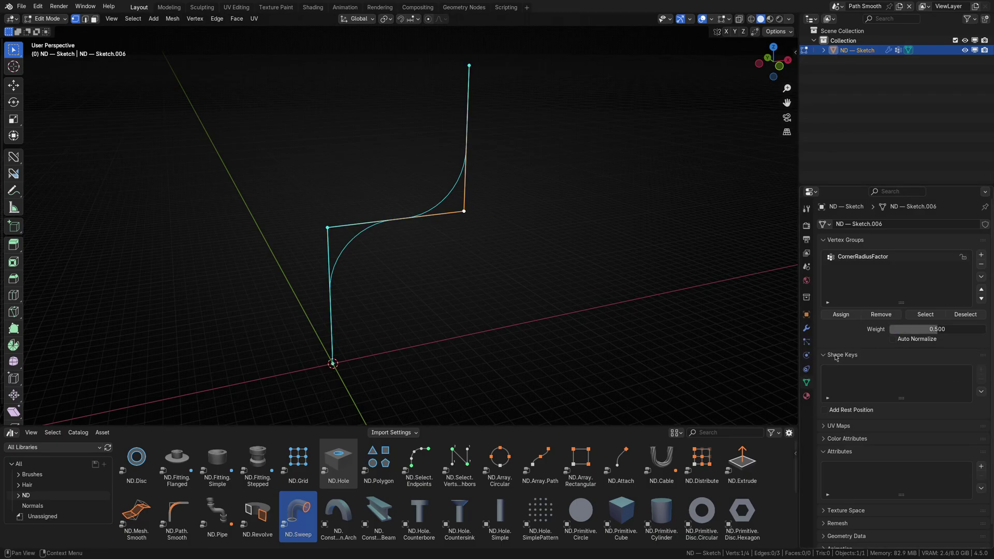
click(838, 315)
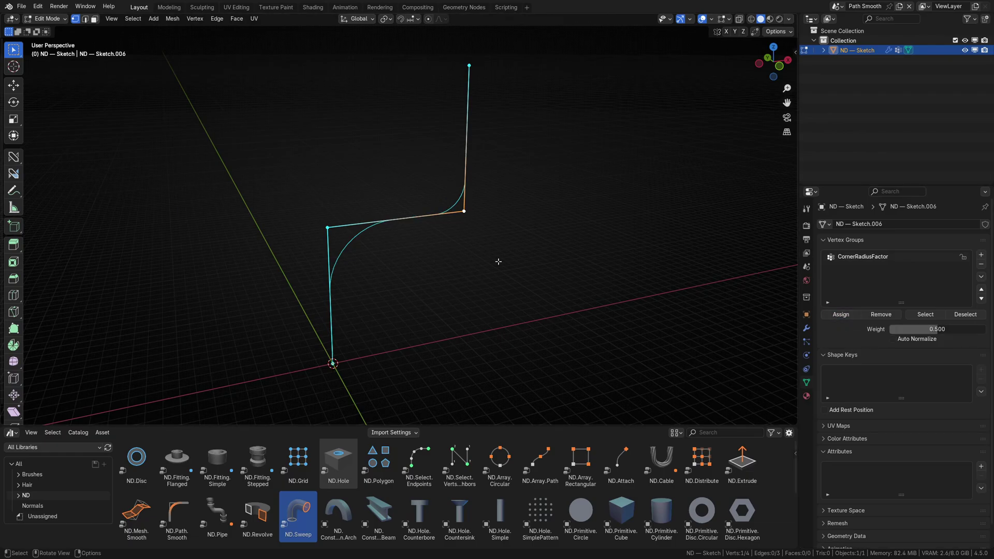
key(Tab)
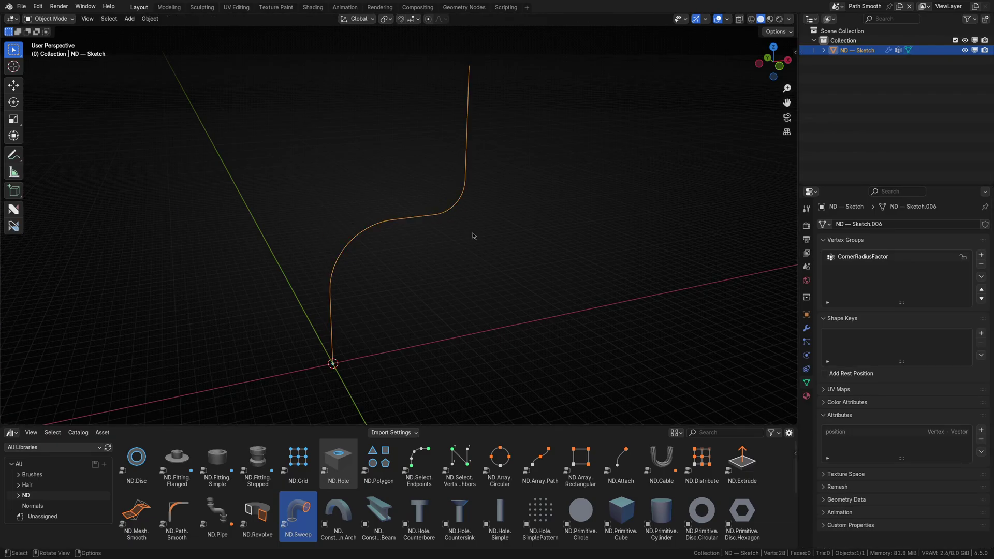
- Start ND's Vertex Group Editor for the path's other corner vertex, at the upper end of the segment rising from the origin
middle_drag(445, 249, 459, 235)
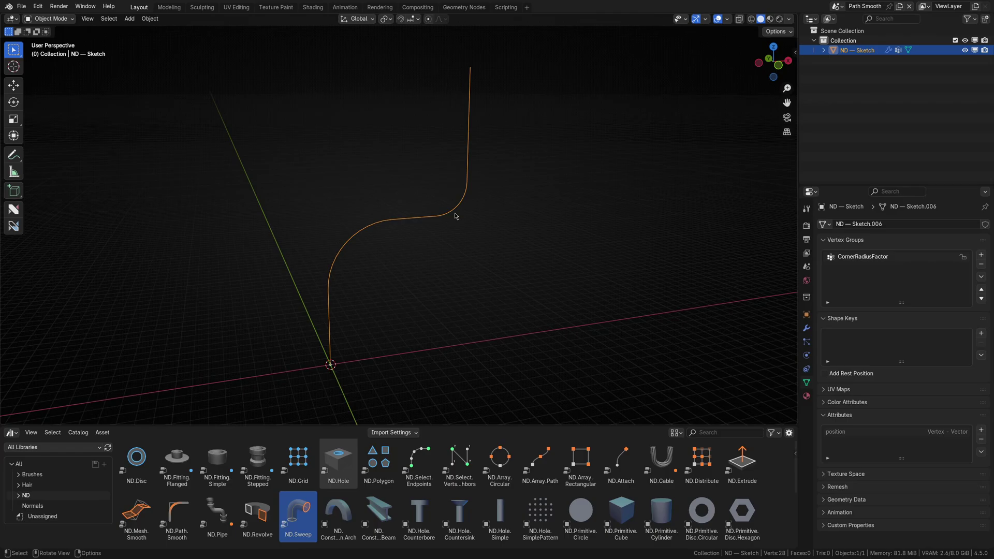
middle_drag(422, 246, 439, 222)
key(Tab)
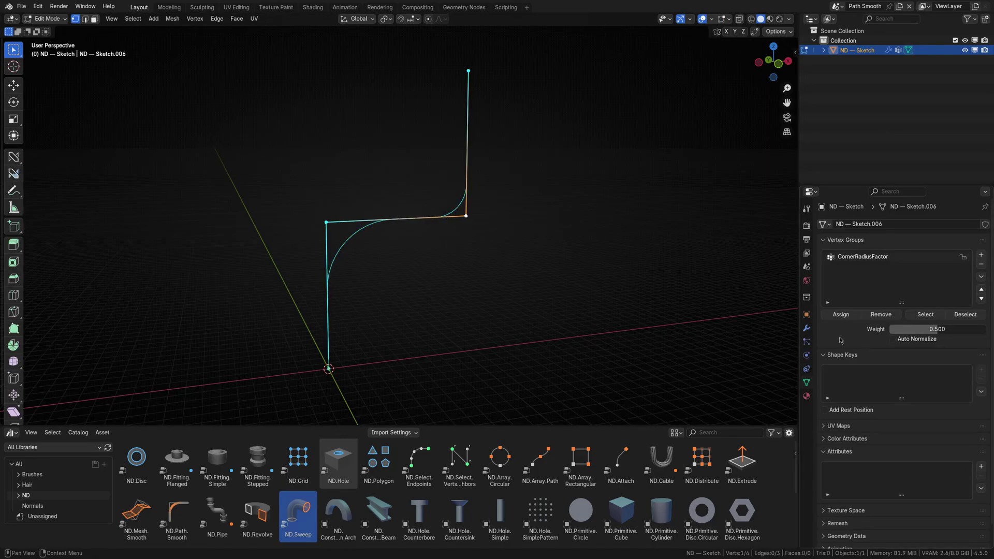
click(324, 220)
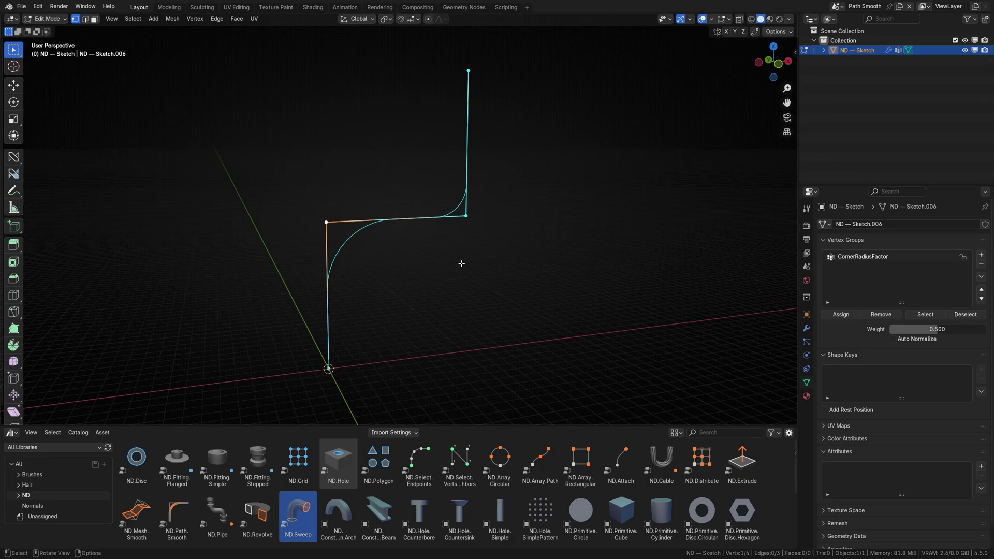
key(shift+2)
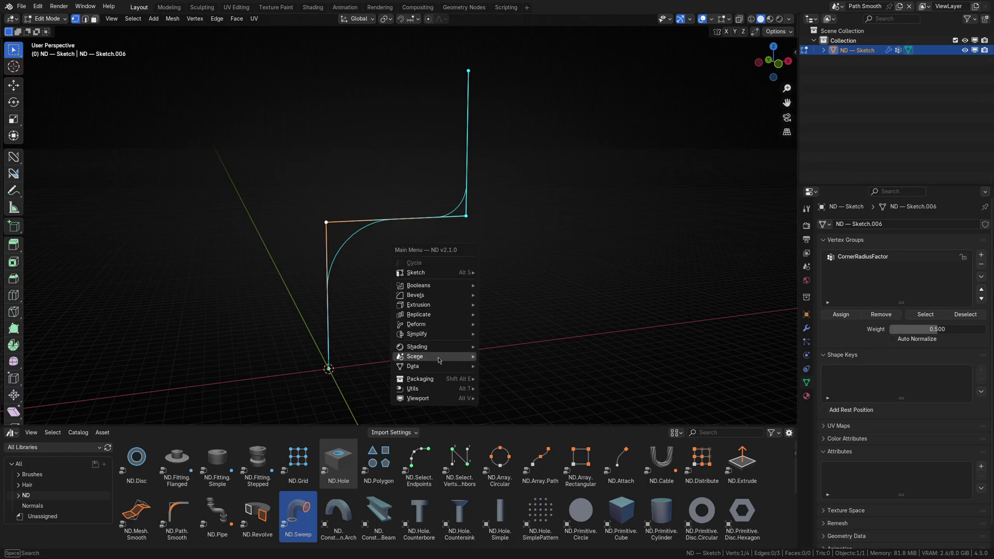
mouse_move(455, 367)
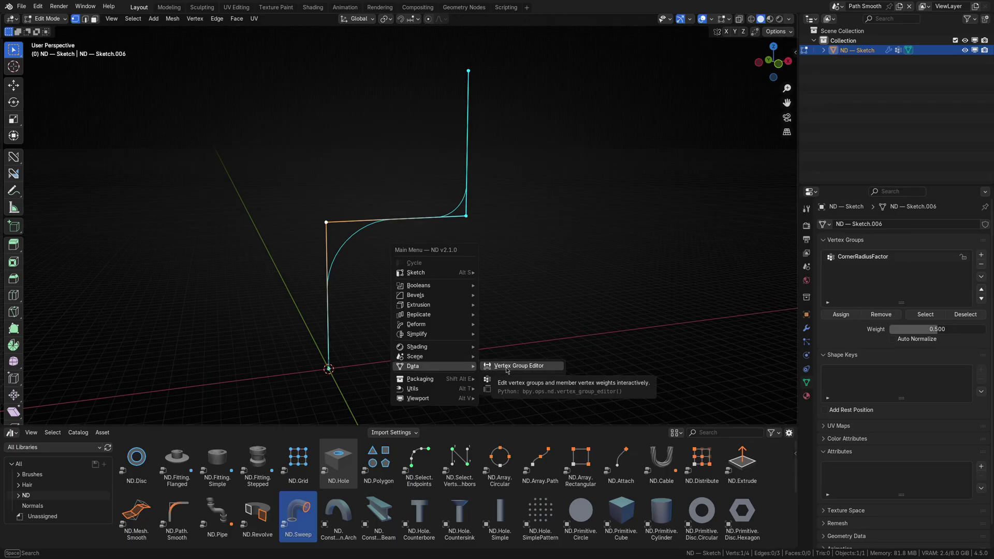
click(522, 368)
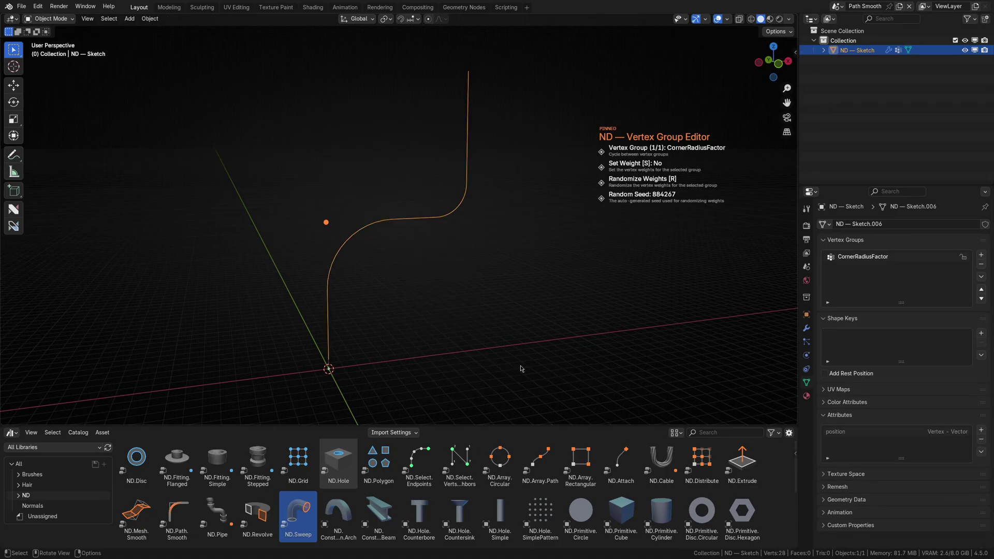
drag(601, 183, 529, 235)
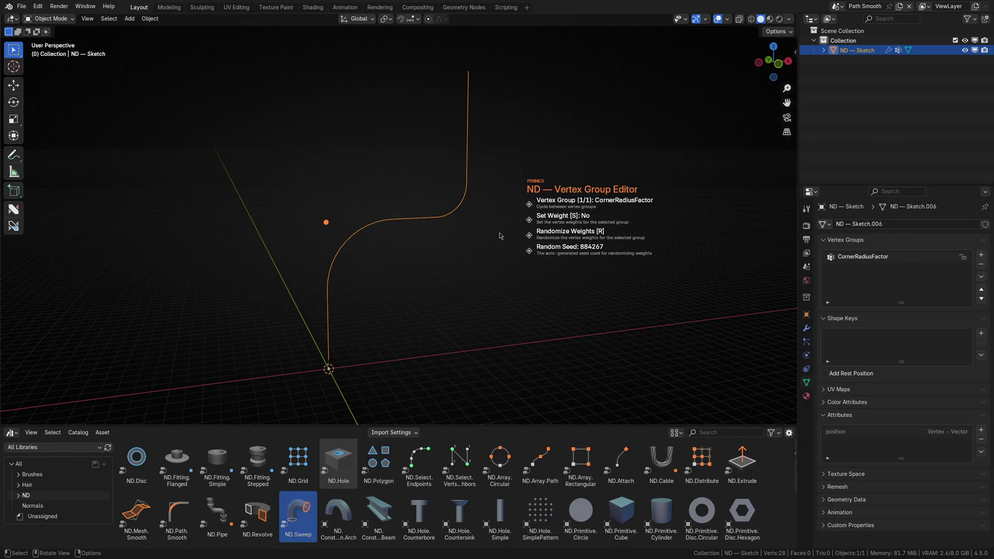
- Enable Set Weight, try different weights on the selected corner vertex, and apply a weight of 0.50
key(s)
scroll(502, 237, down, 5)
scroll(510, 240, up, 5)
shift+scroll(512, 241, down, 11)
scroll(403, 244, down, 4)
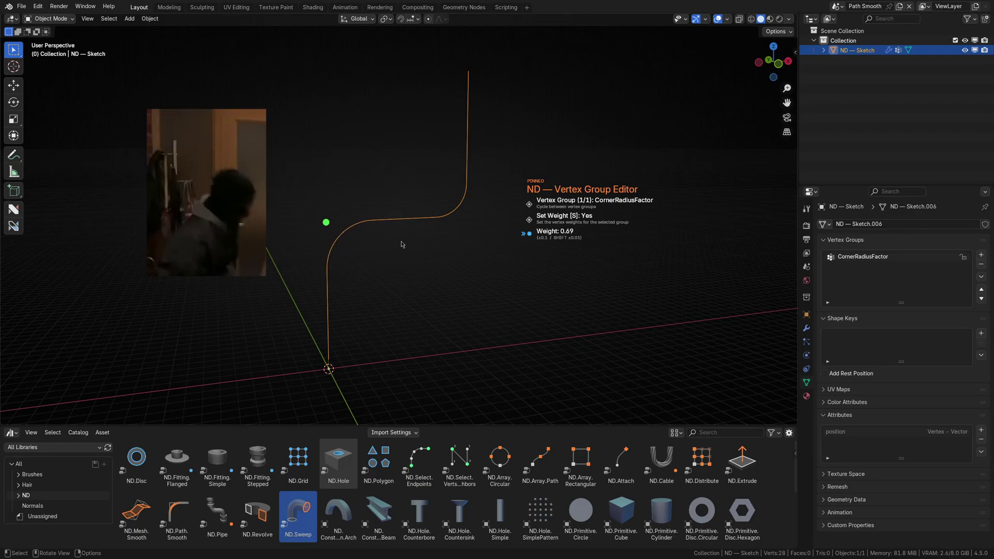
scroll(403, 244, down, 5)
scroll(403, 245, up, 8)
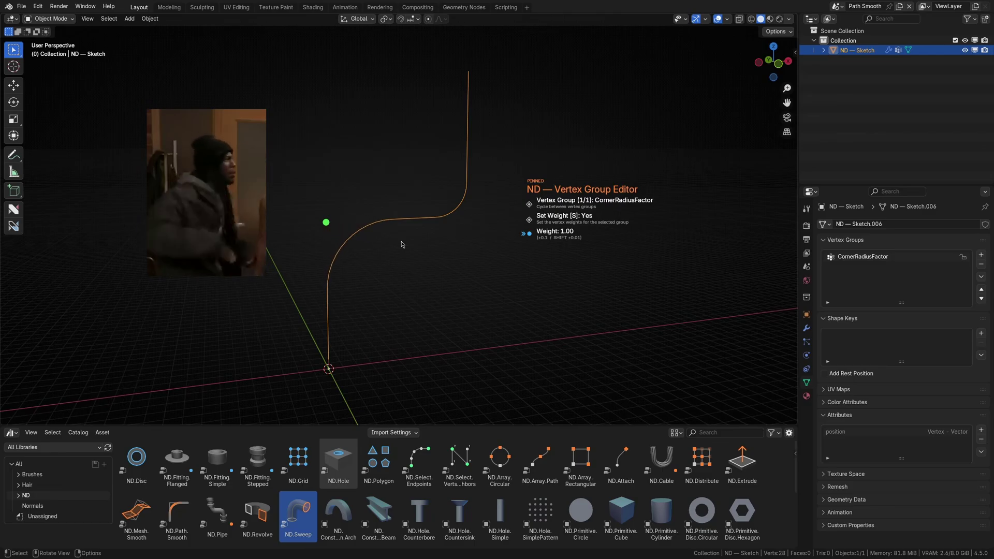
scroll(403, 244, down, 3)
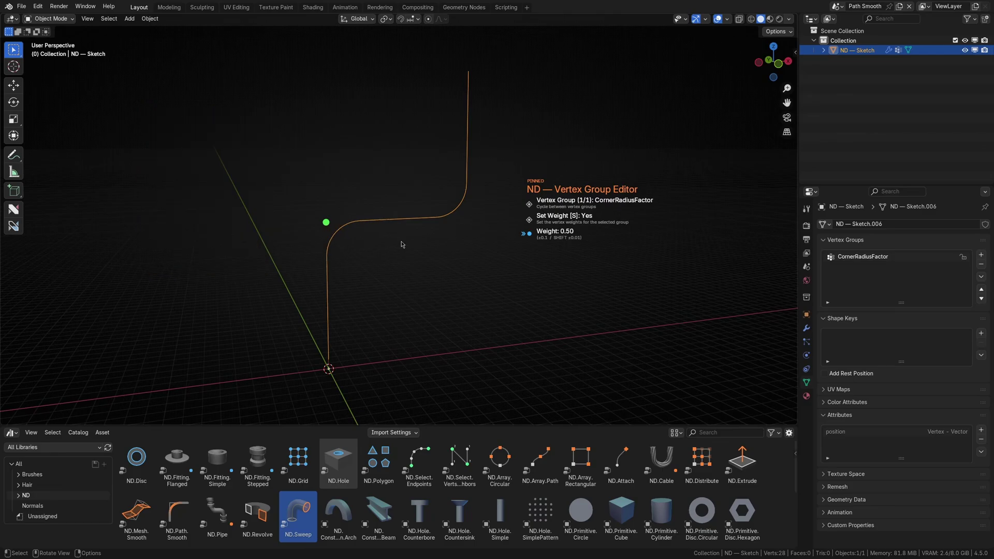
click(403, 245)
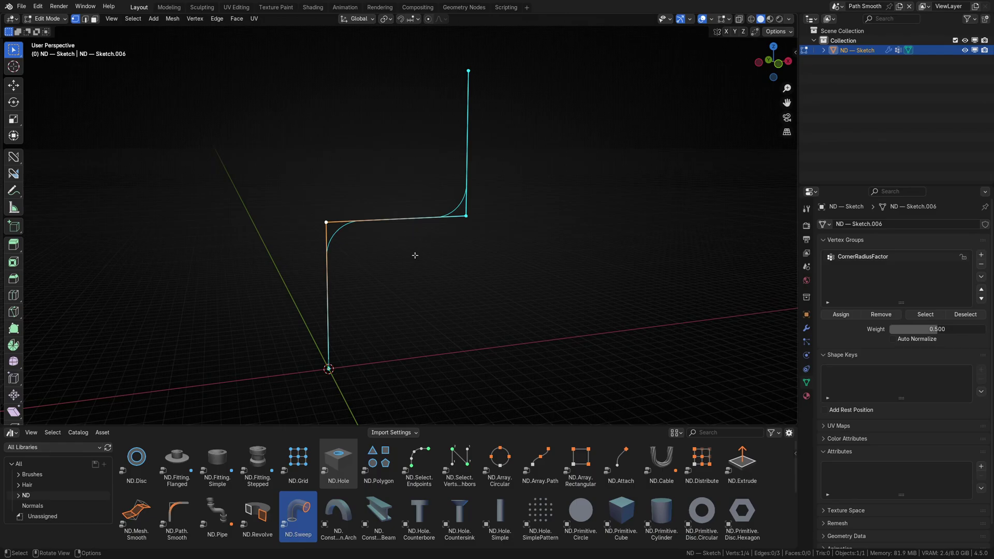
- Delete the sketch's CornerRadiusFactor vertex group and remove its ND.Path.Smooth modifier to restore the plain path
key(Tab)
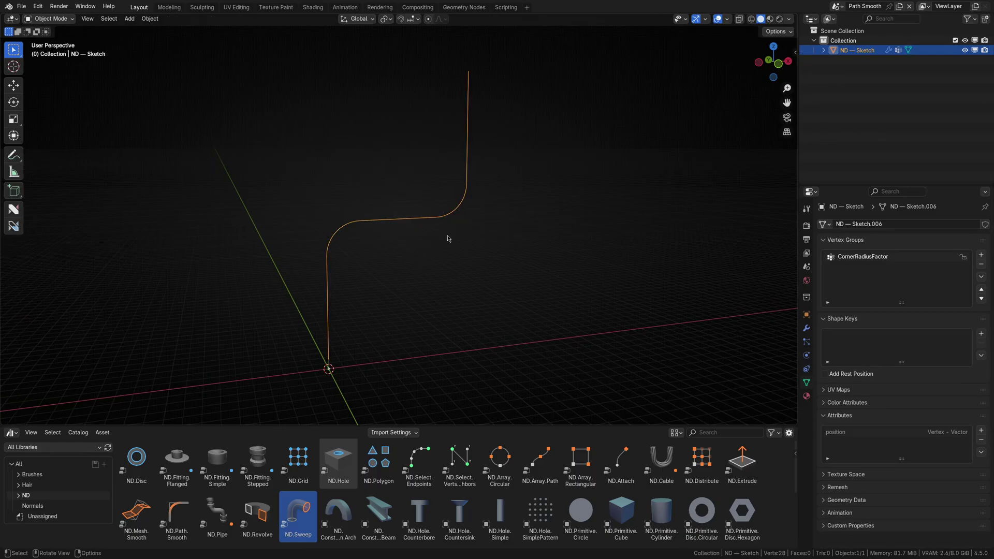
click(981, 265)
click(806, 327)
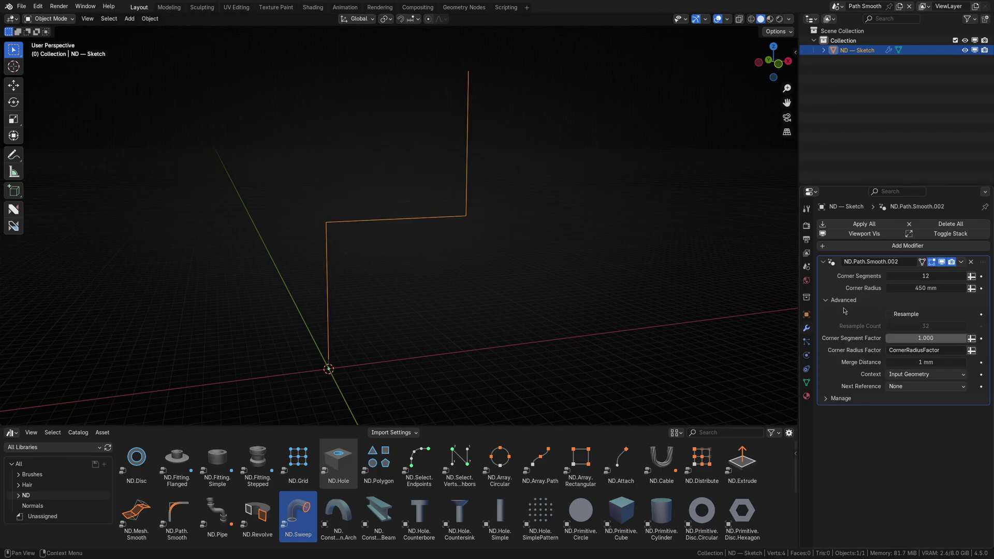
click(971, 262)
middle_drag(433, 266, 476, 273)
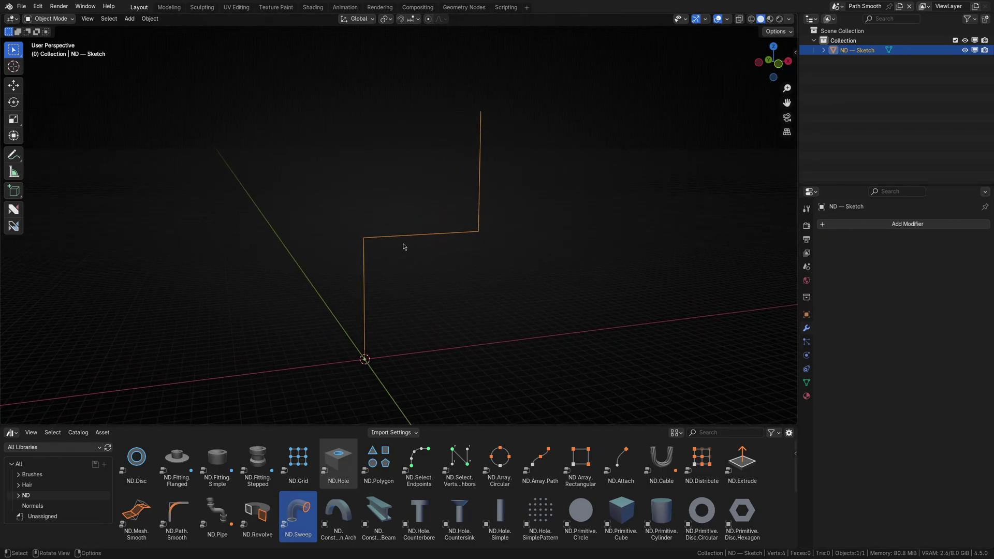
- Add the ND.Path.Smooth modifier to the sketch with 12 corner segments and a 450 mm corner radius
mouse_move(177, 513)
mouse_down()
mouse_move(253, 458)
mouse_move(406, 237)
mouse_up()
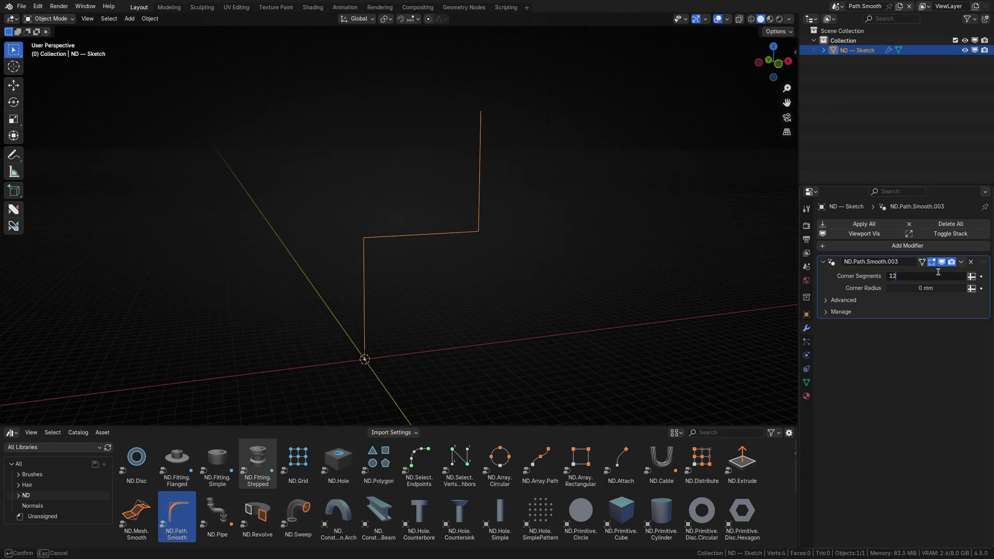
click(926, 288)
text(450)
key(Return)
- Add the ND.Pipe modifier with a 350 mm diameter and Simple fittings, and apply ND's smooth shading to the pipe
mouse_move(218, 514)
mouse_down()
mouse_move(411, 317)
mouse_move(412, 240)
mouse_up()
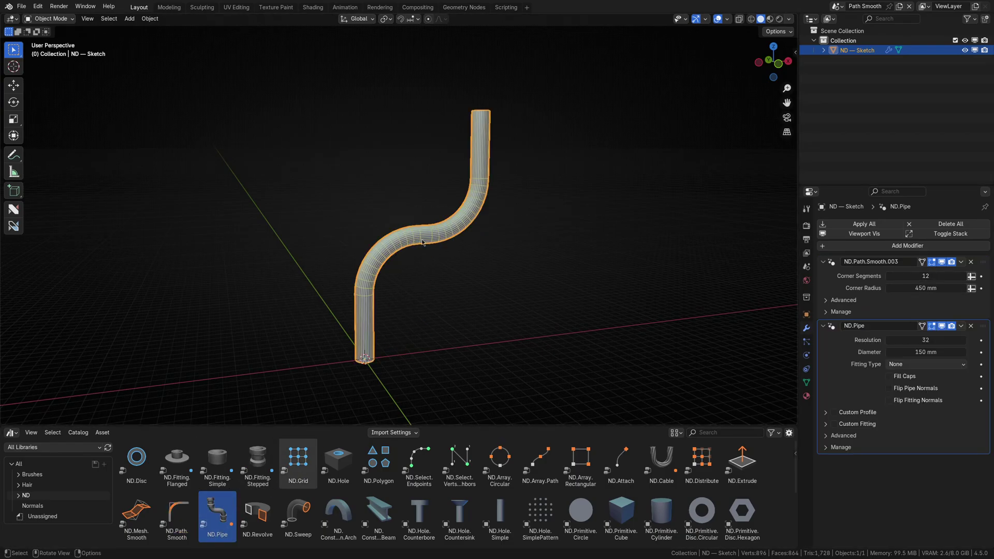
click(926, 352)
click(925, 364)
click(925, 376)
key(ctrl+alt+s)
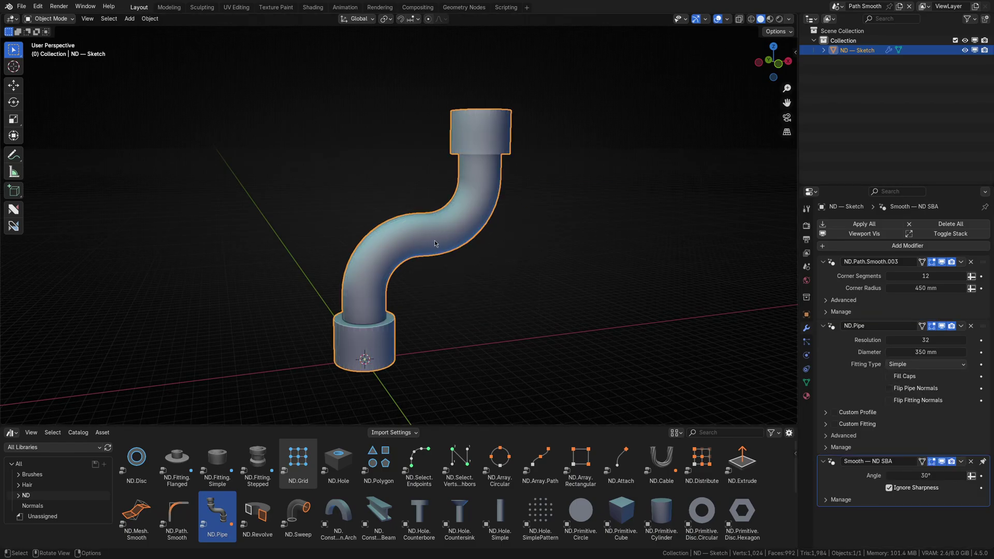
- Add a vertex group named CornerRadiusFactor to the pipe's sketch mesh
click(806, 382)
click(981, 254)
double_click(854, 257)
text(CornerRadiusFactor)
key(Return)
- Drive the Path Smooth modifier's Corner Radius Factor with the CornerRadiusFactor attribute
click(806, 328)
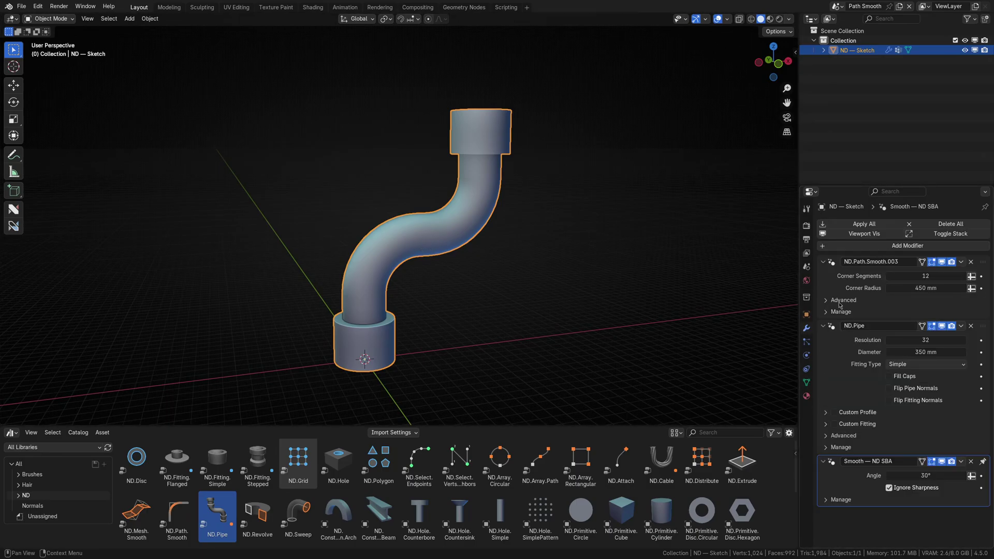
click(837, 301)
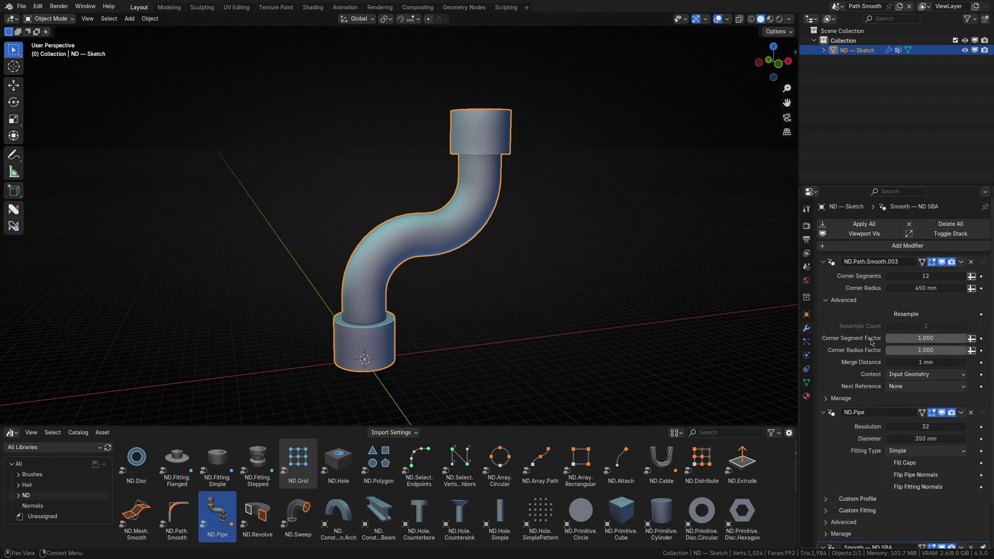
click(972, 350)
click(937, 349)
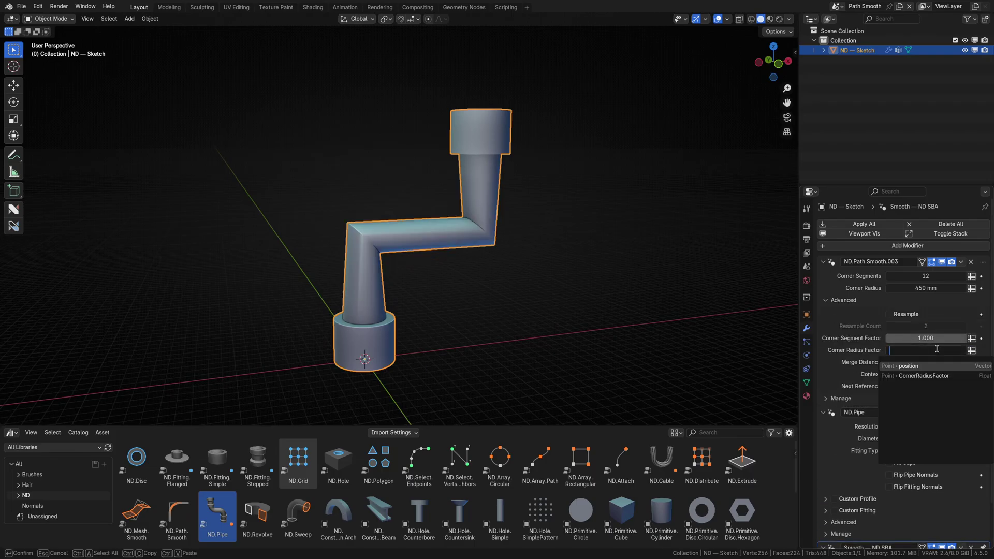
click(932, 376)
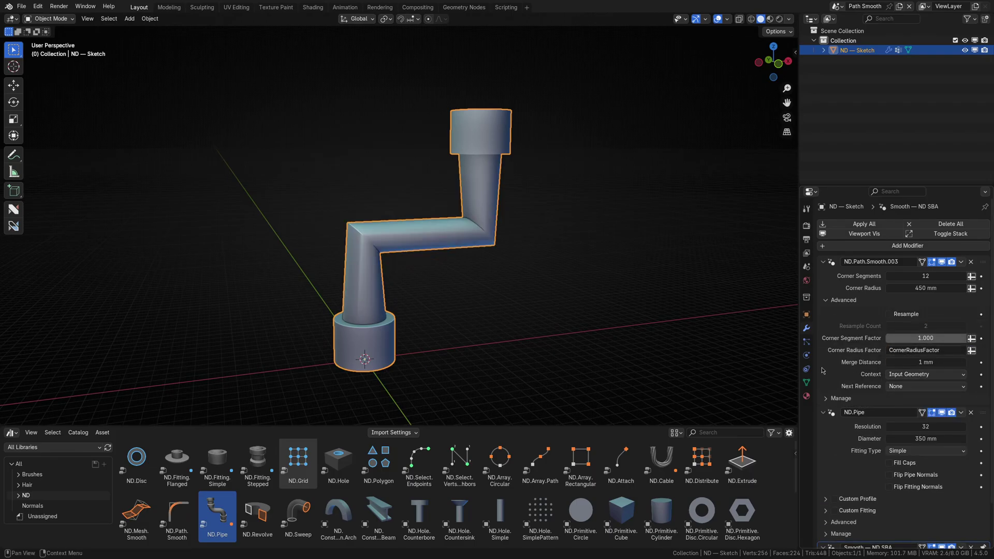
- Set a CornerRadiusFactor weight on the corner vertex below the pipe's upper fitting, using ND's Vertex Group Editor with see-through display
key(Tab)
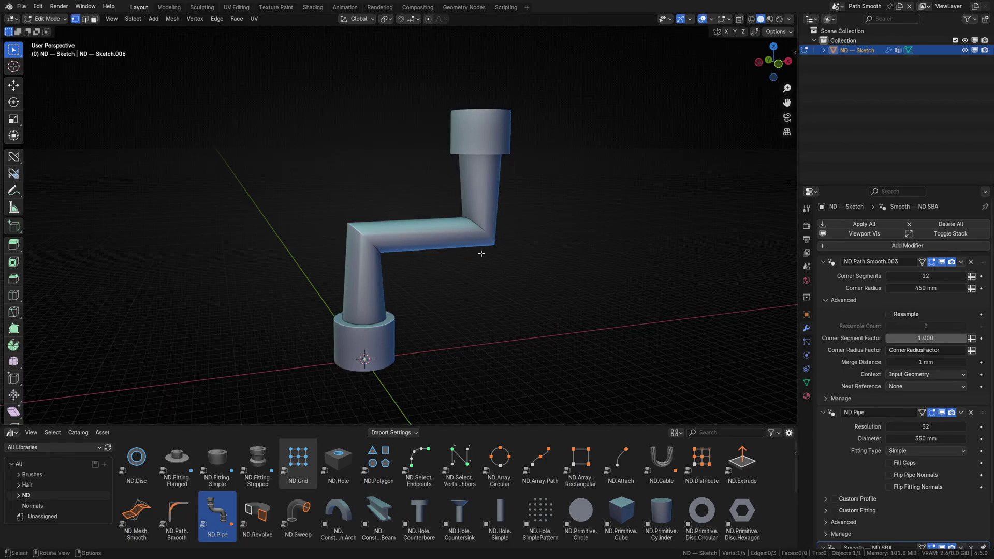
key(alt+z)
click(477, 232)
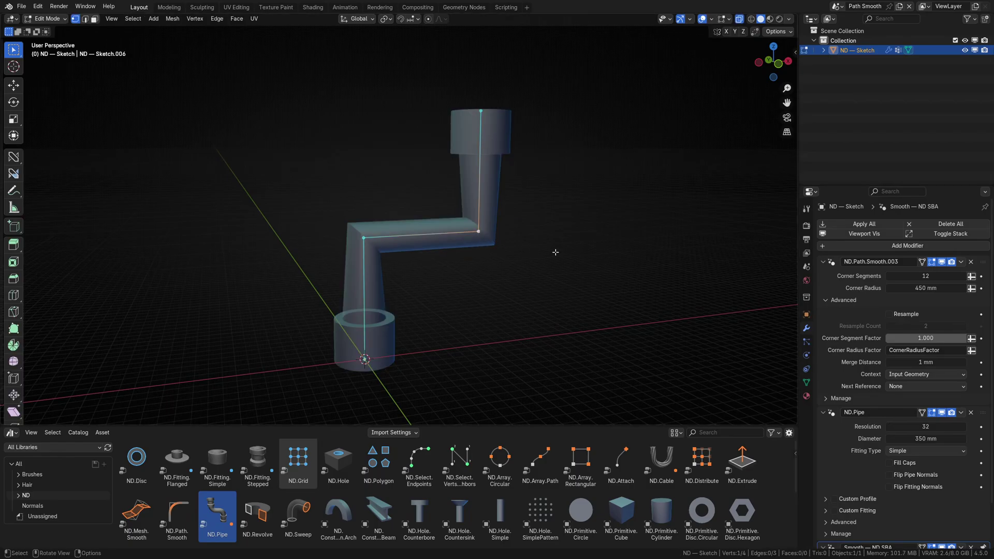
key(ctrl+period)
mouse_move(555, 252)
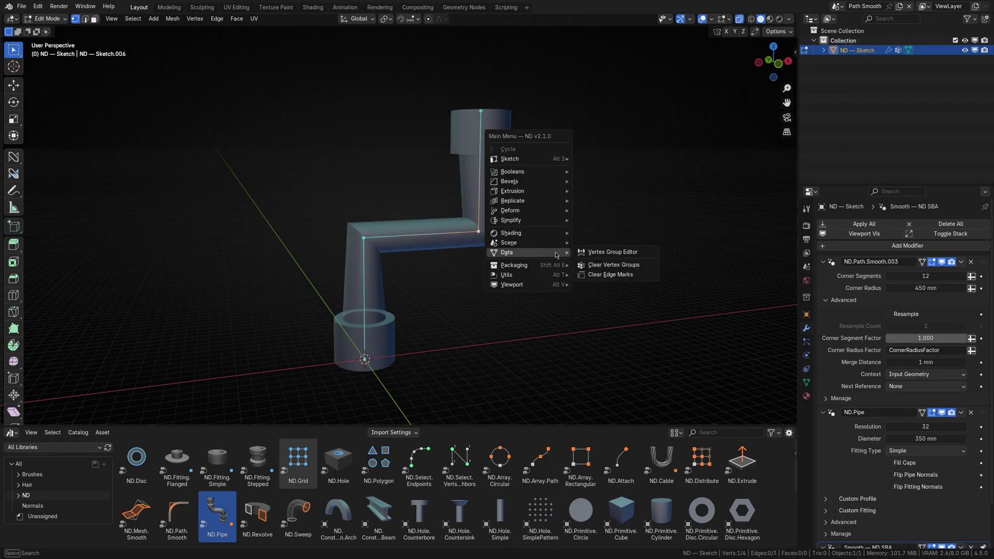
click(596, 252)
key(s)
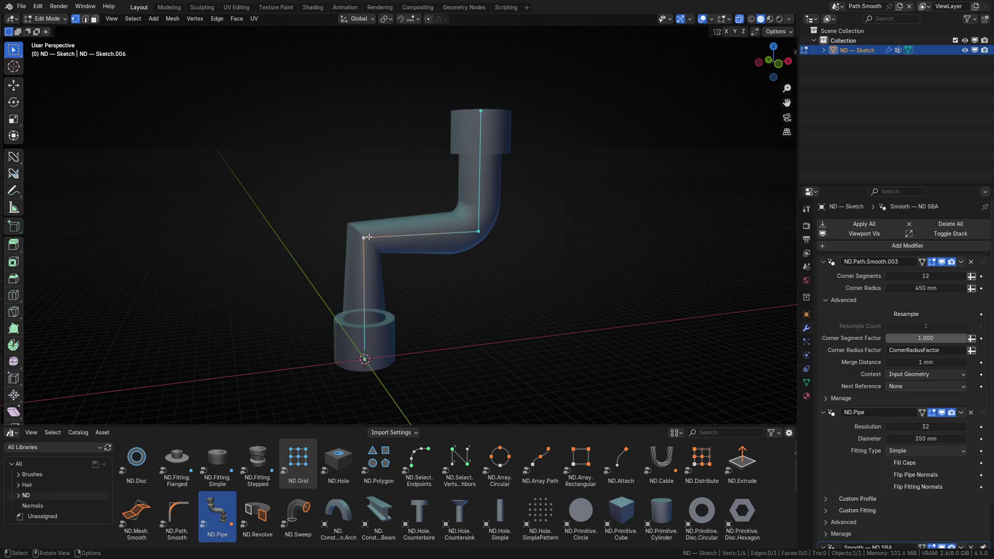
- Adjust the CornerRadiusFactor weight of the corner vertex above the pipe's base fitting
scroll(575, 276, down, 2)
click(575, 276)
middle_drag(584, 280, 567, 290)
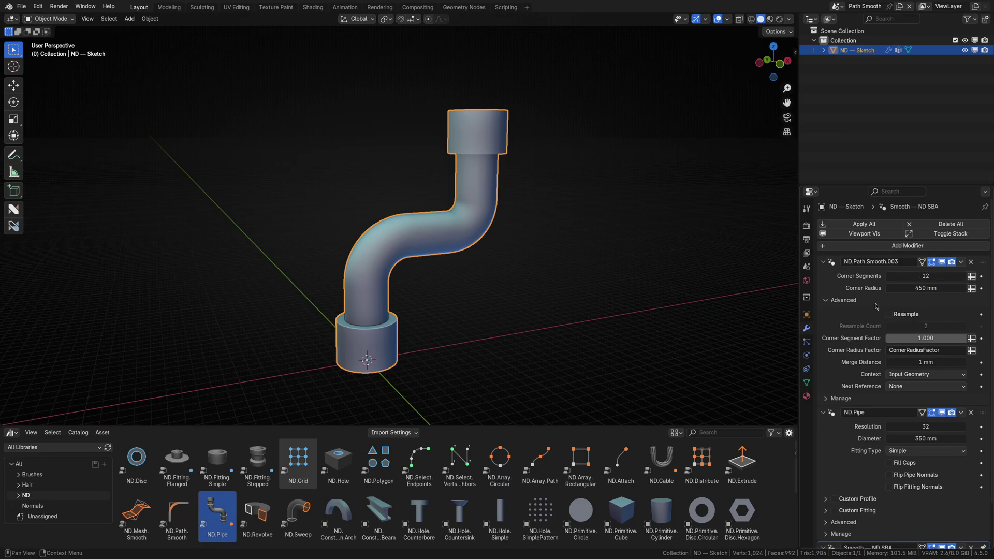
click(806, 383)
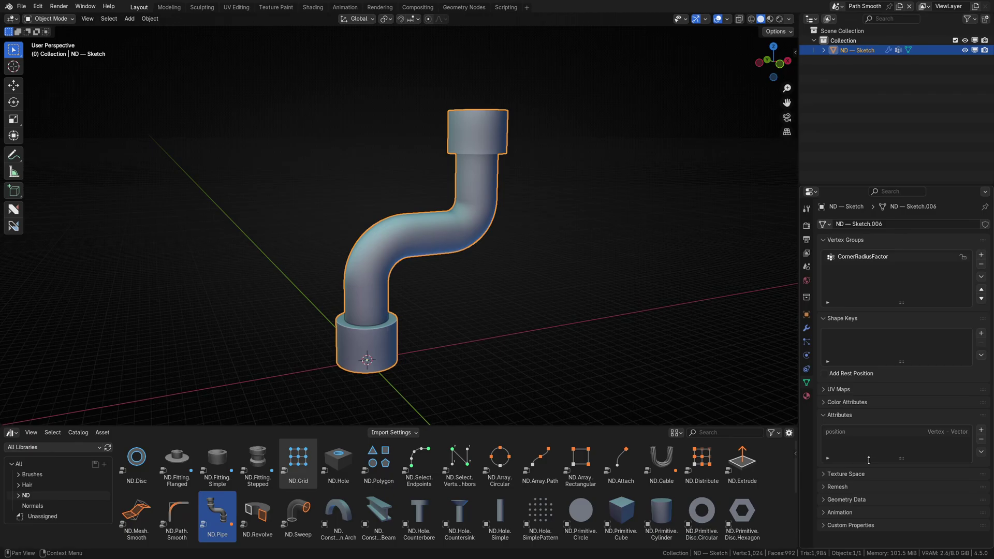
click(806, 328)
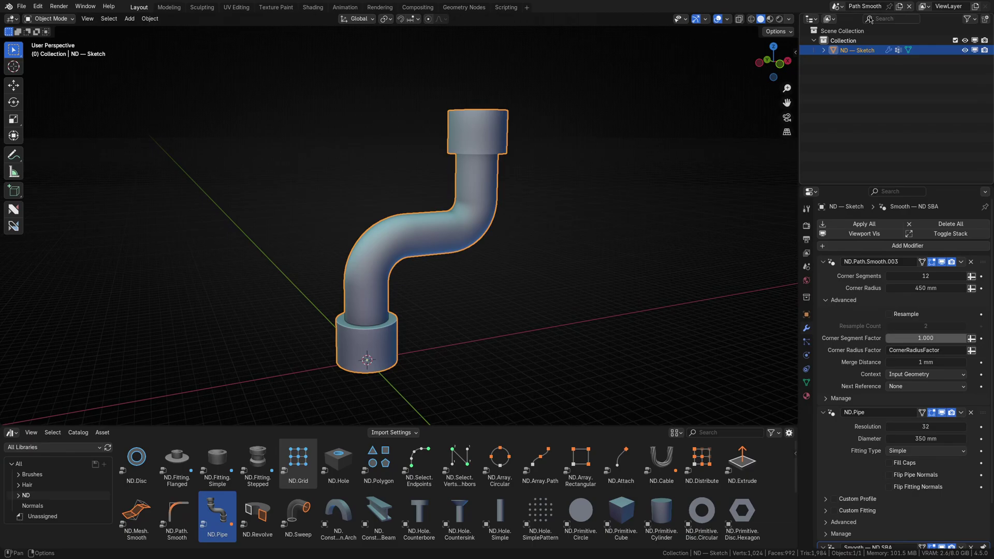
- Switch to the Distribute scene and add the ND.Distribute modifier to the plane
click(829, 18)
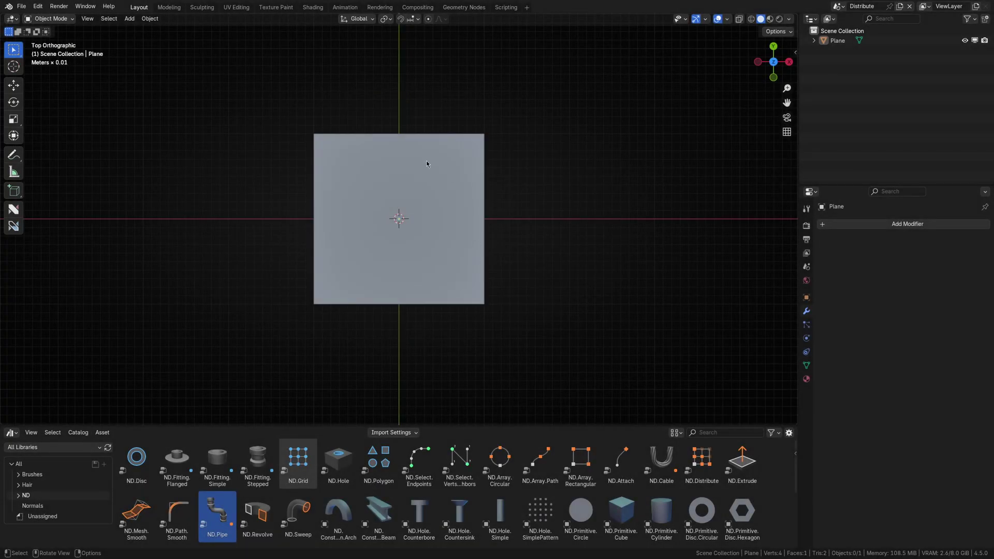
click(427, 219)
key(Tab)
drag(291, 115, 511, 322)
key(Tab)
click(564, 259)
key(a)
drag(702, 458, 444, 263)
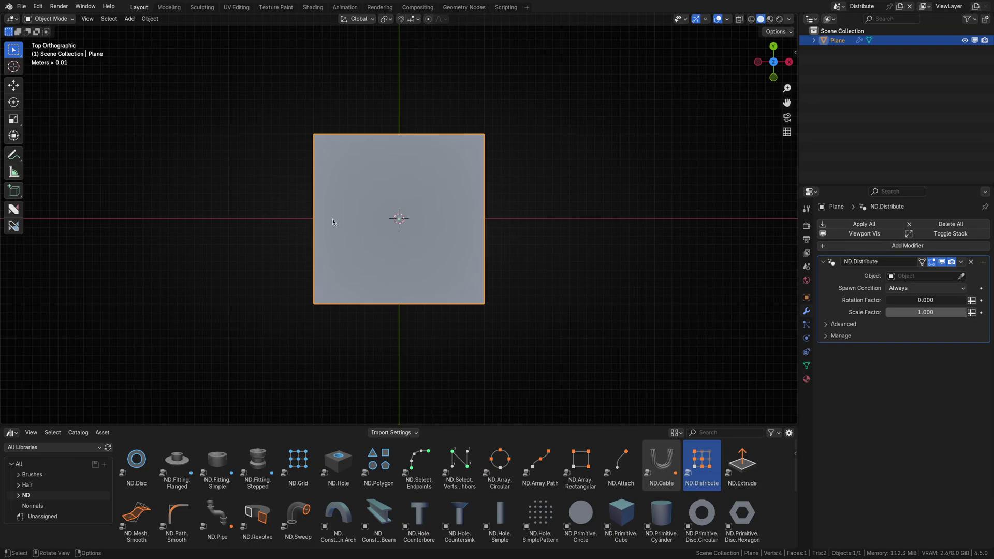
- Place an ND.Primitive.Cylinder beside the plane, along the negative X axis
shift+middle_drag(322, 262, 444, 274)
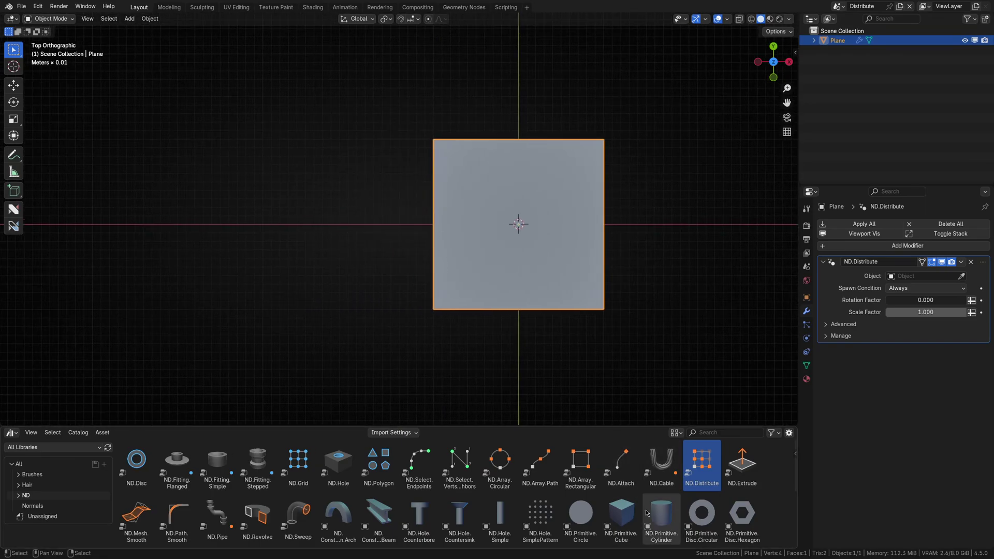
drag(651, 517, 357, 231)
middle_drag(466, 218, 486, 279)
click(497, 293)
- Add an ND.Screw.Head.Torx shape on the cylinder's top face and align it with the cylinder
scroll(362, 492, down, 4)
drag(177, 513, 401, 248)
key(shift+s)
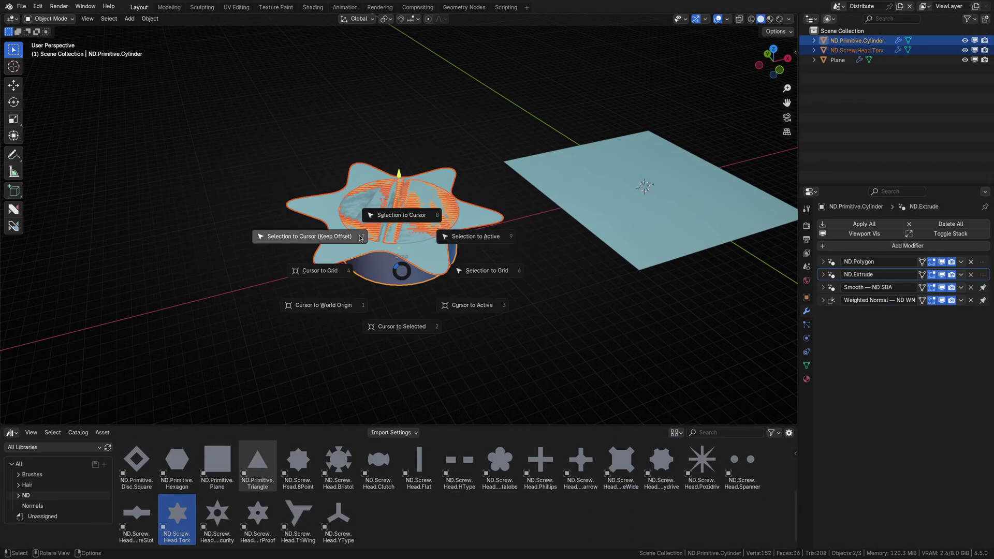
click(383, 237)
scroll(440, 492, up, 5)
- Extrude the Torx shape 0.0165 m along Z and subtract it from the cylinder as a screw recess
drag(743, 463, 399, 204)
key(grave)
click(517, 219)
middle_drag(510, 217, 465, 257)
key(ctrl+minus)
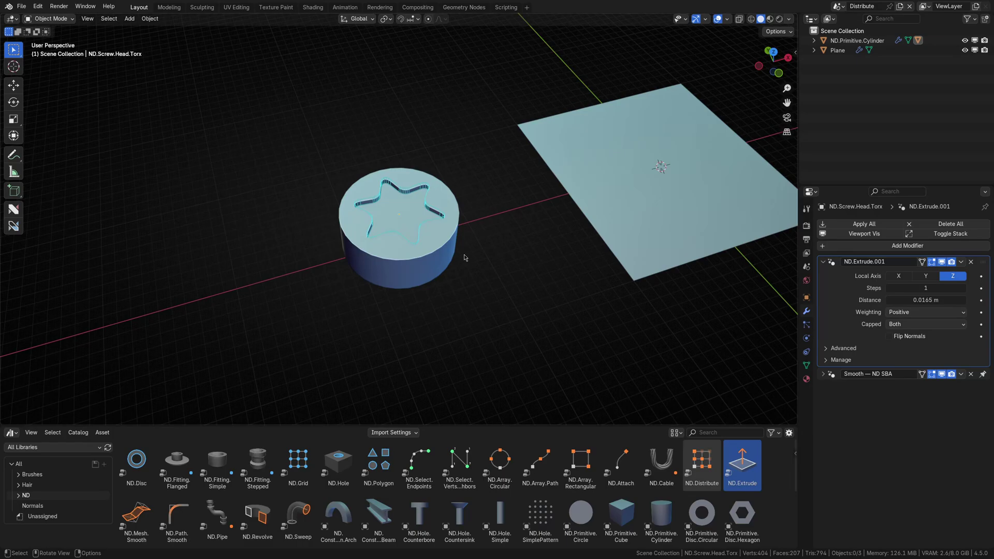
- Set the Torx-cut cylinder as the plane's ND.Distribute object and add ND's Weighted Normal modifier to the plane
click(641, 218)
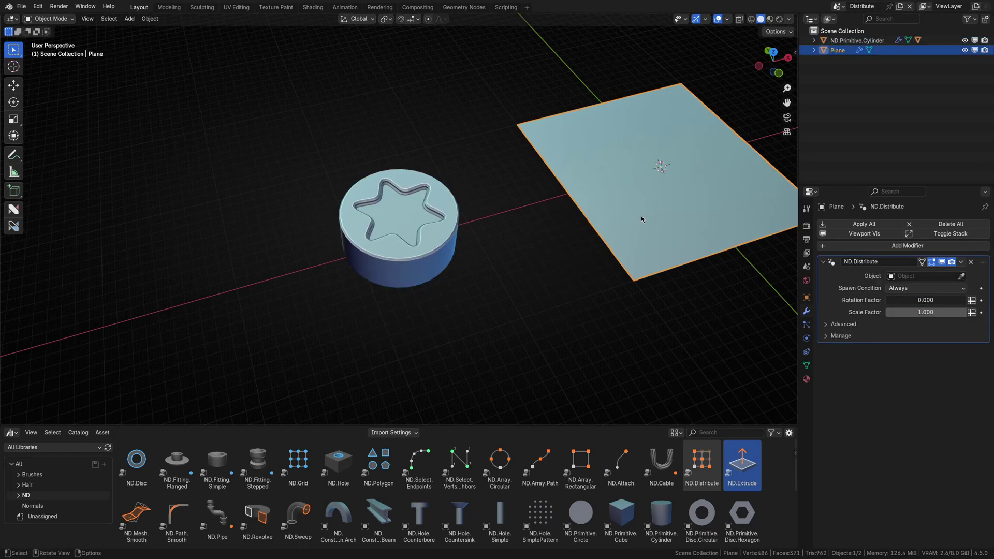
click(961, 276)
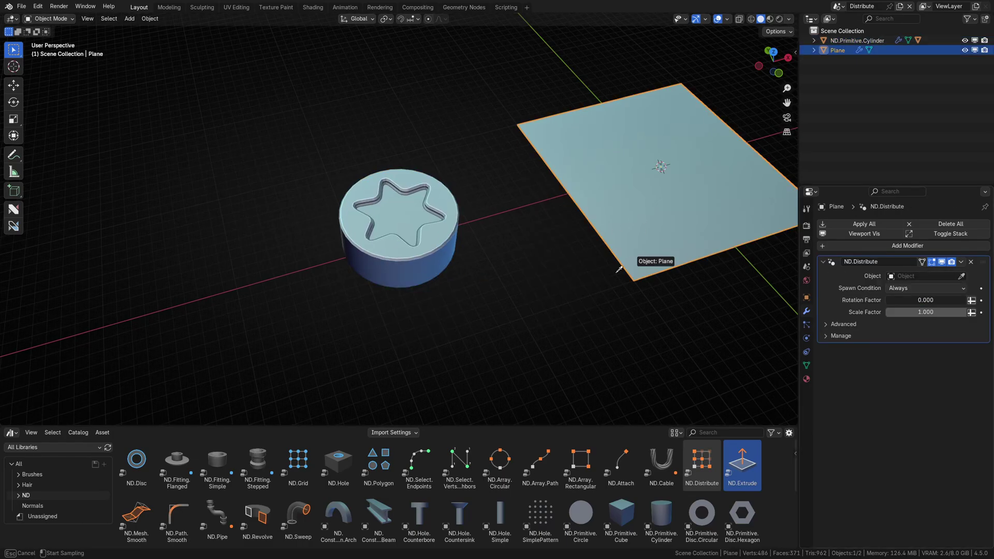
click(460, 238)
scroll(518, 311, down, 2)
key(f)
click(579, 355)
key(KP_7)
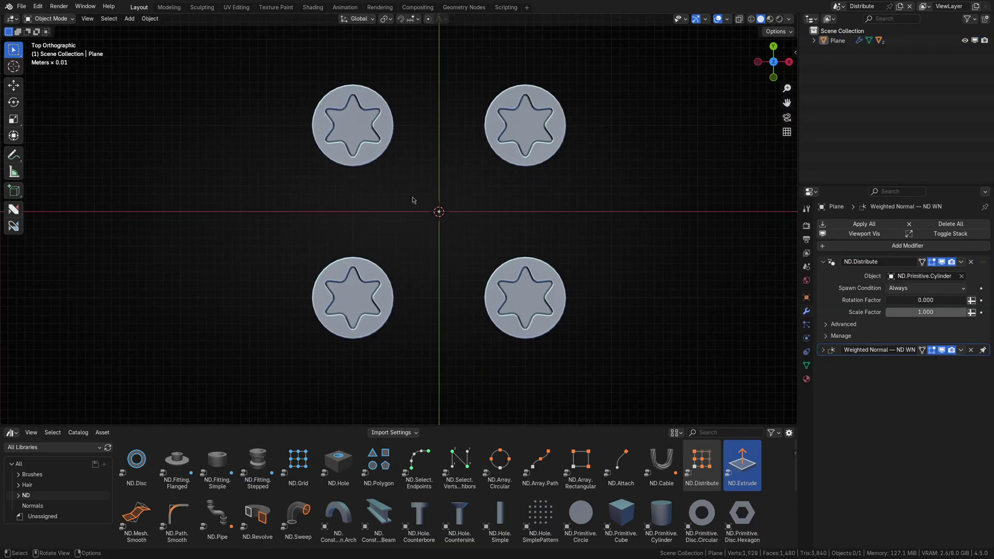
- Try out the Rotation Factor on the distributed screws from above and expand the Distribute modifier's advanced settings
middle_drag(424, 206, 422, 143)
key(grave)
click(469, 135)
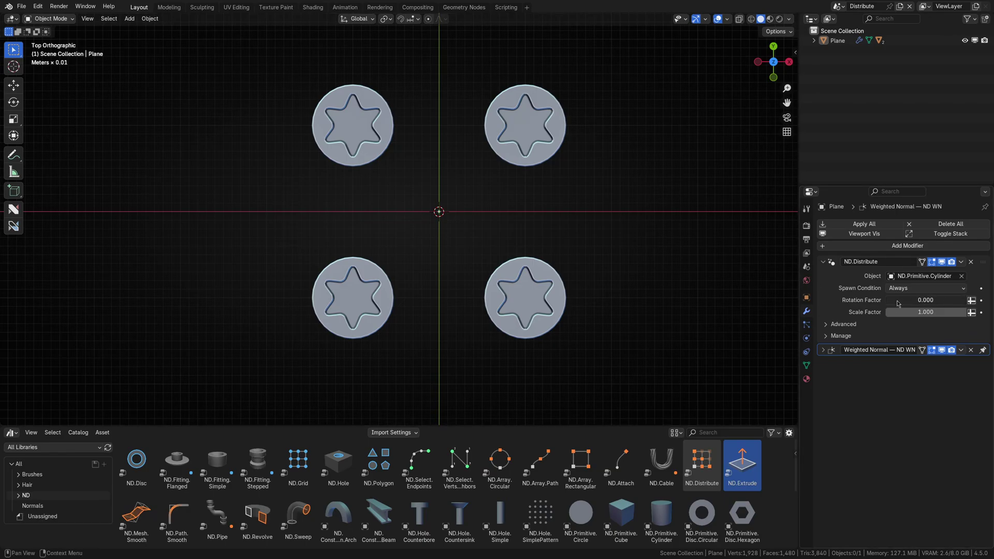
drag(917, 301, 886, 303)
click(844, 324)
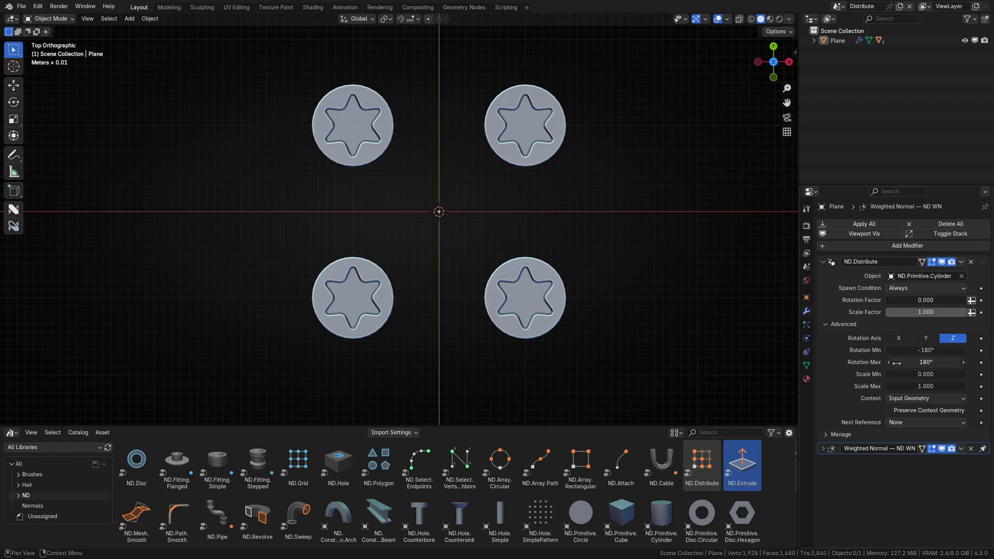
- Add a vertex group named RotationFactor to the plane
click(807, 365)
click(982, 255)
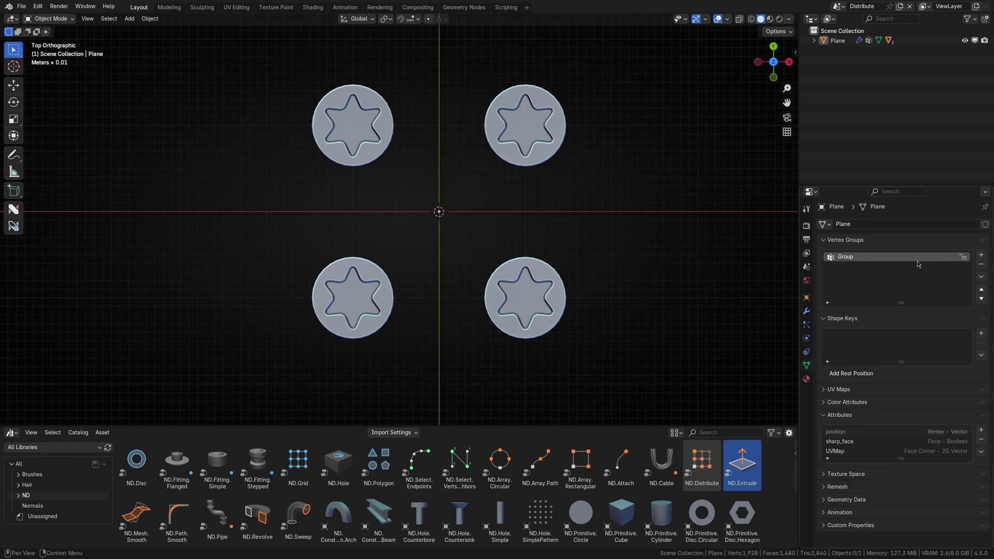
double_click(855, 260)
text(Rotati)
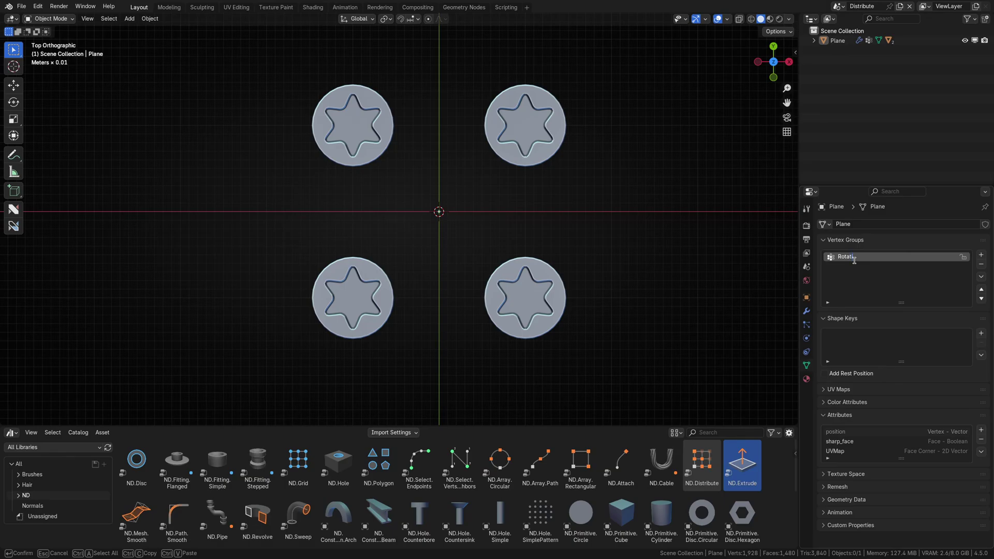
text(onFactor)
key(Return)
- Drive the Distribute modifier's Rotation Factor with the RotationFactor attribute
click(806, 312)
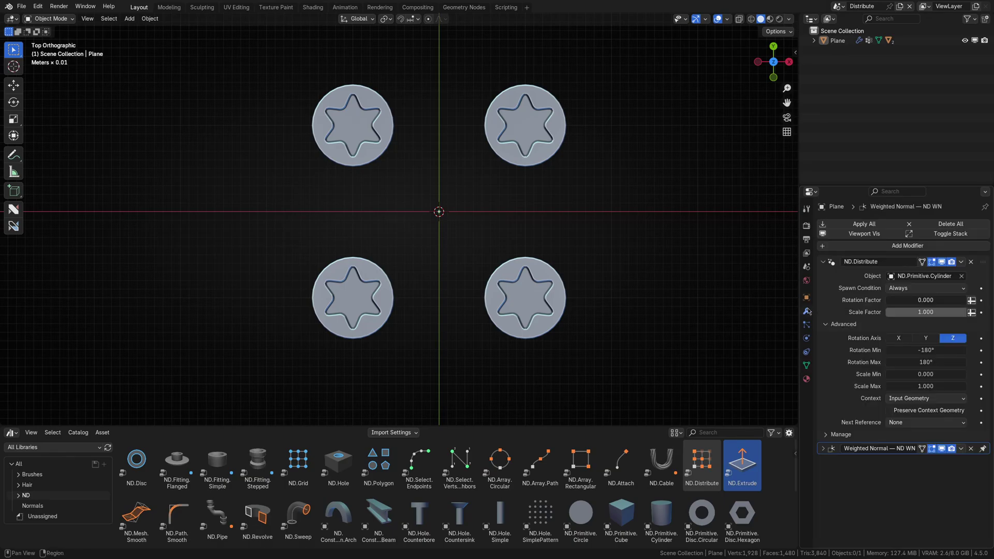
click(927, 302)
click(918, 345)
- Set a RotationFactor weight on the plane's upper-right vertex with ND's Vertex Group Editor to rotate that screw
click(538, 301)
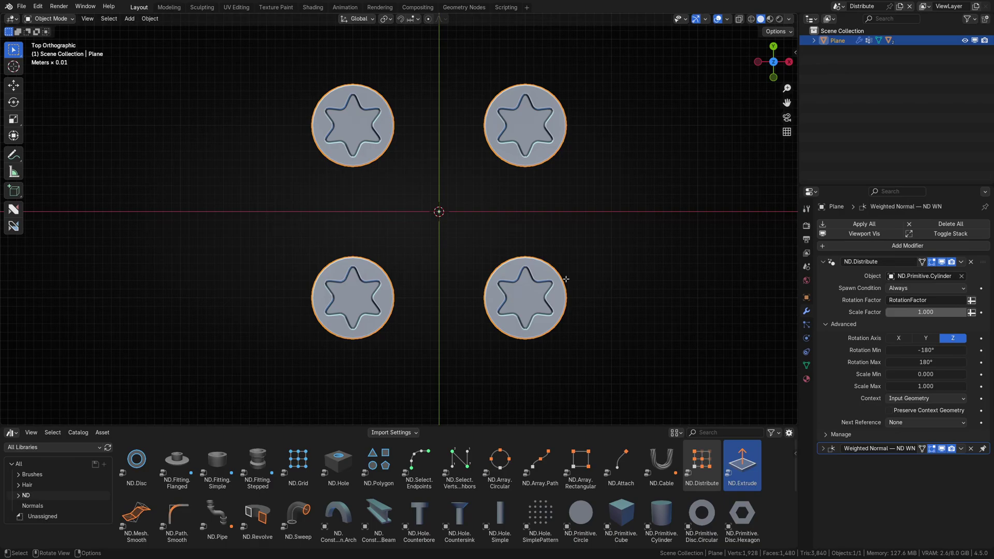
key(Tab)
key(alt+z)
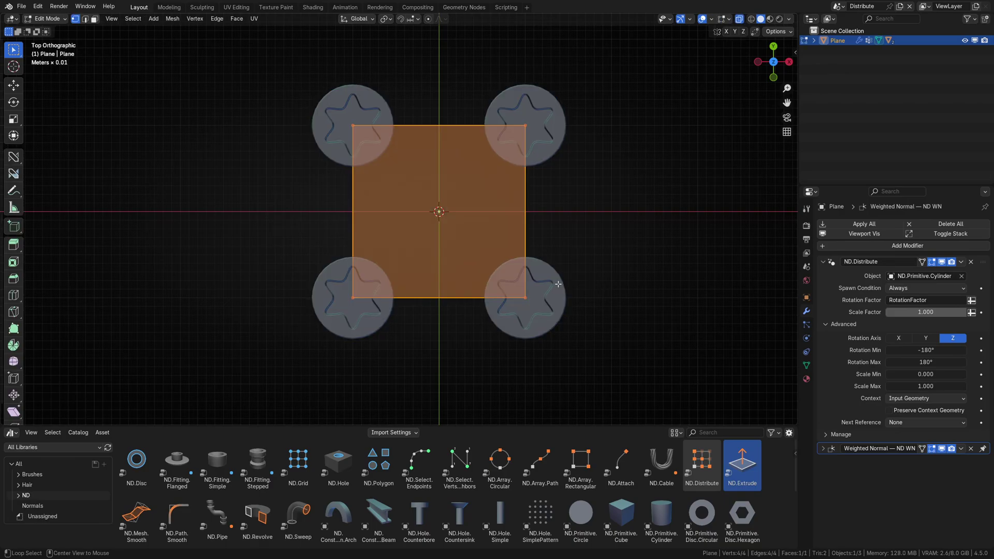
click(525, 127)
key(shift+2)
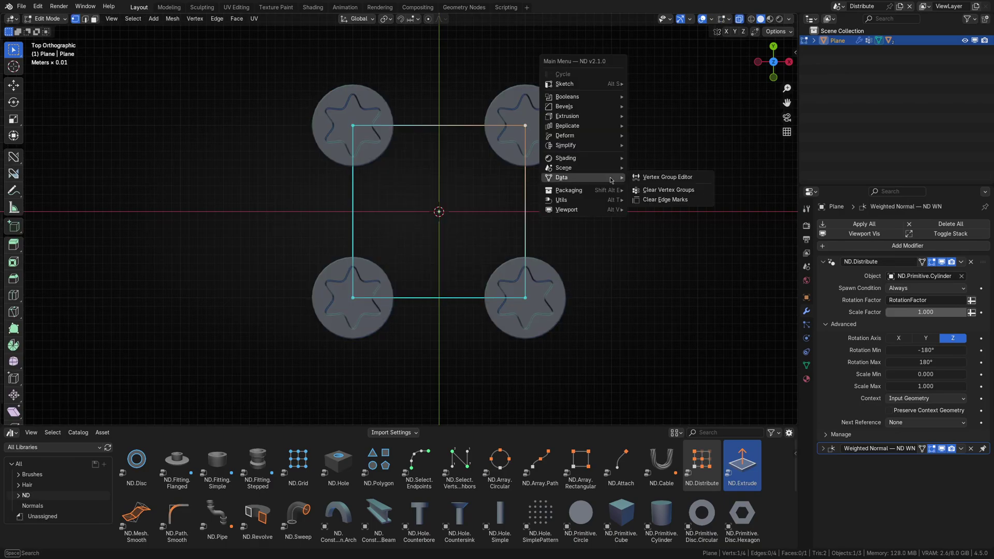
click(648, 180)
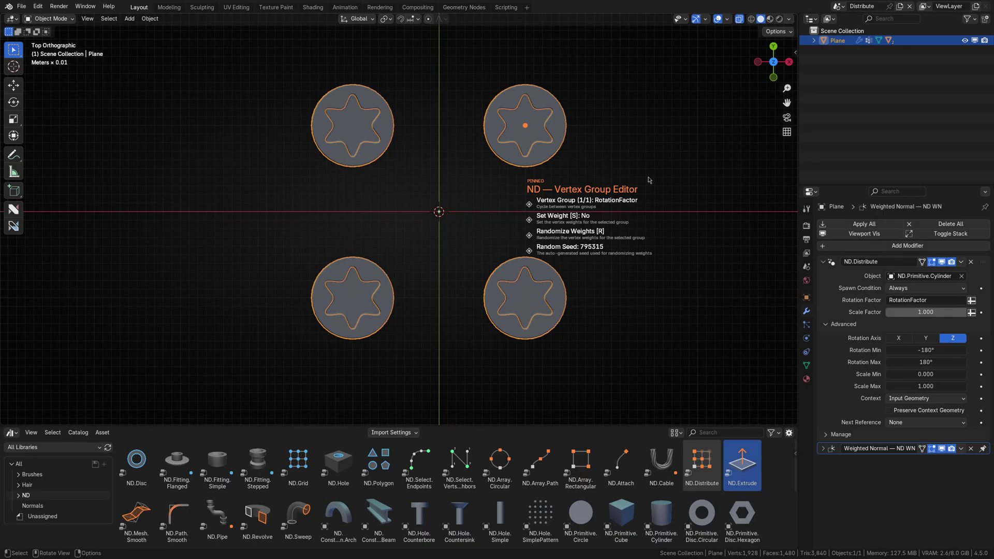
key(s)
key(Return)
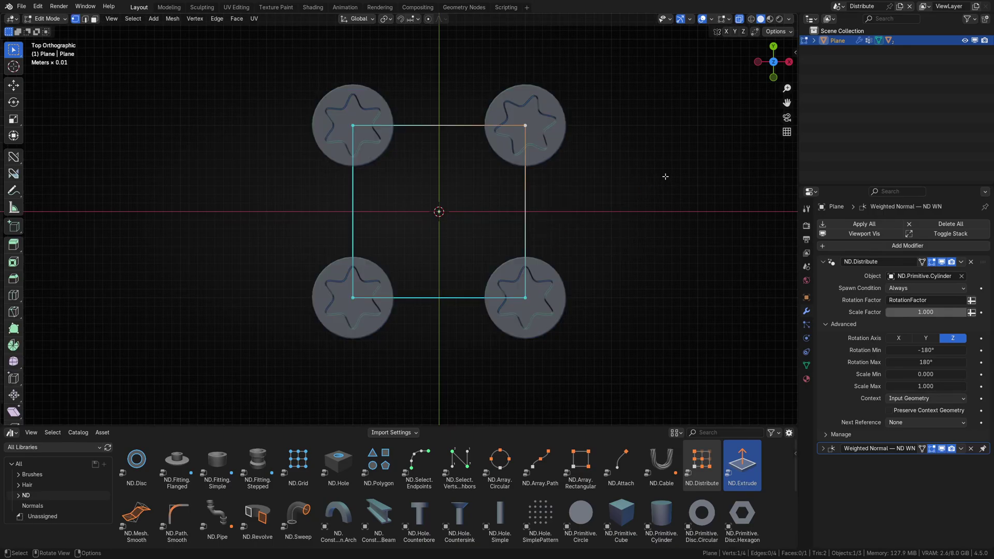
- Set individual RotationFactor weights on the plane's upper-left and lower-left vertices with ND's Vertex Group Editor
click(352, 125)
key(shift+2)
click(479, 166)
key(Return)
key(shift+2)
click(475, 266)
key(Return)
- Set a RotationFactor weight on the plane's lower-right vertex with the Vertex Group Editor and return to Object Mode
click(525, 298)
key(shift+2)
click(654, 263)
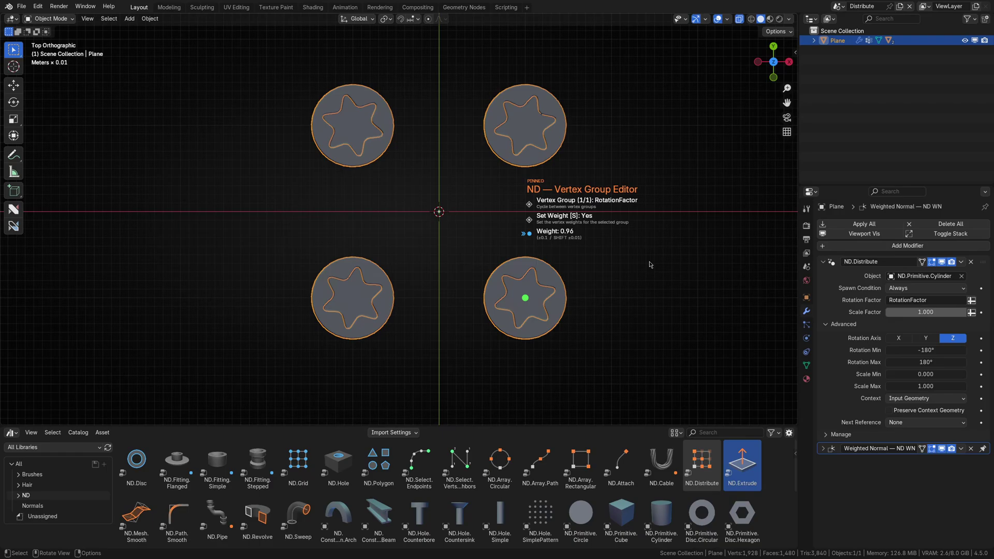
key(Return)
key(Tab)
click(625, 279)
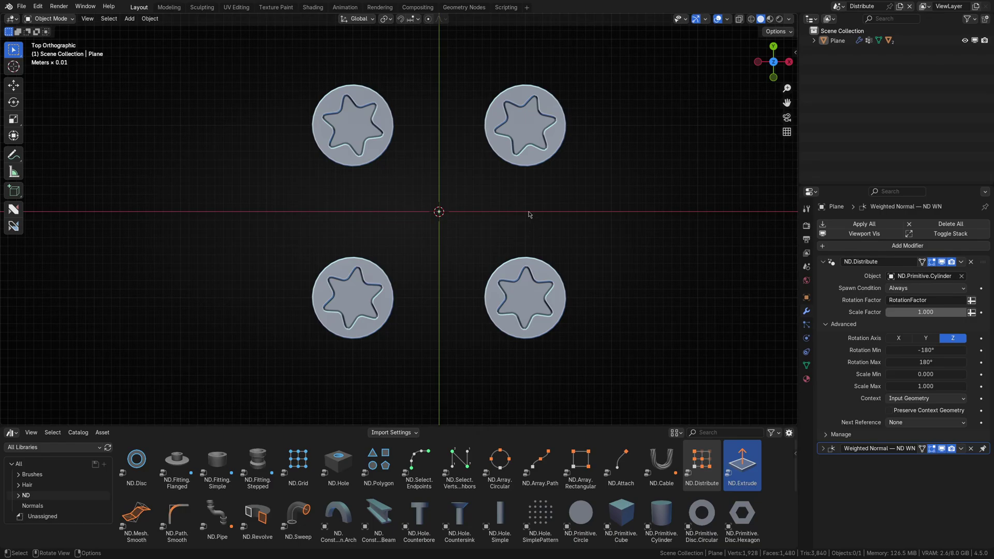
- Randomize the RotationFactor weights of all four plane vertices several times with ND's Vertex Group Editor, then return to Object Mode
click(514, 152)
key(Tab)
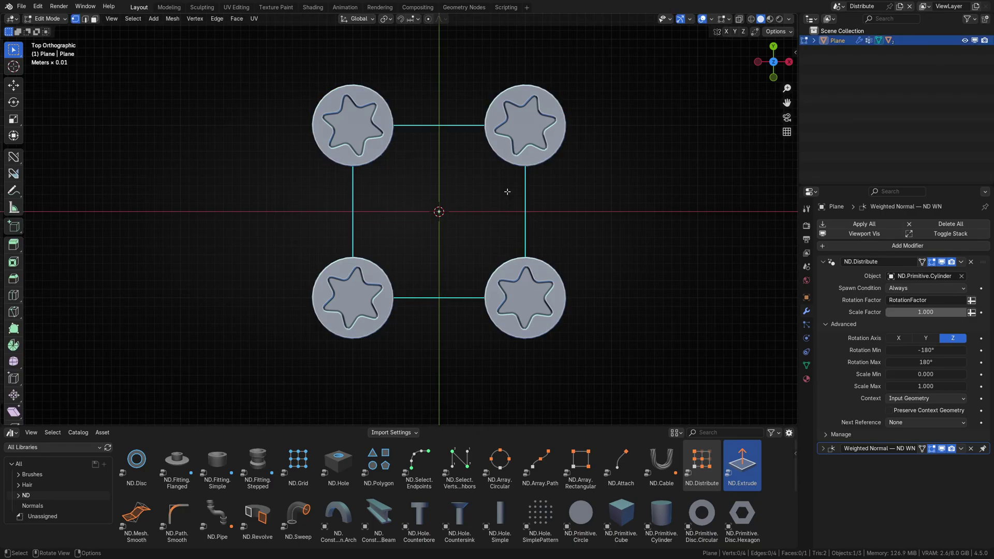
key(alt+z)
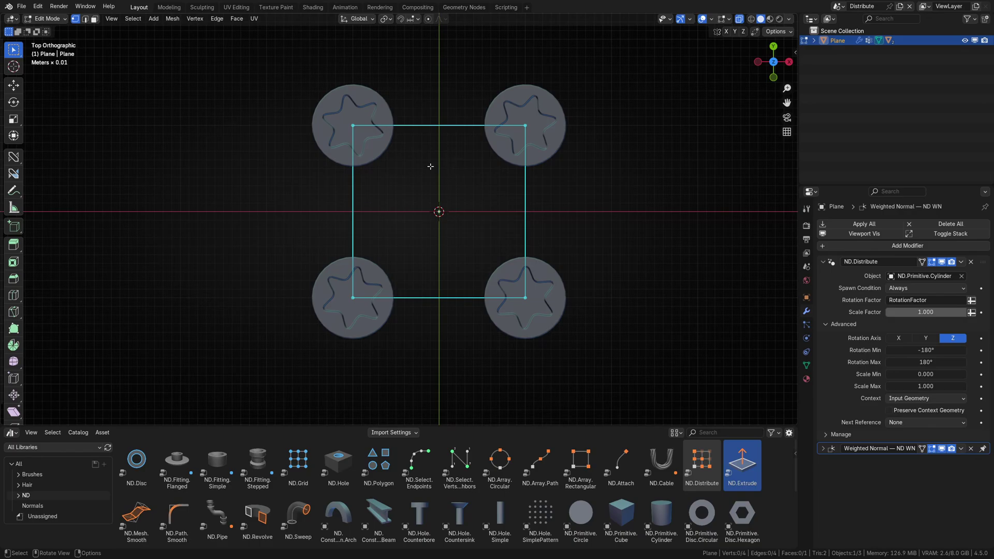
drag(294, 87, 603, 333)
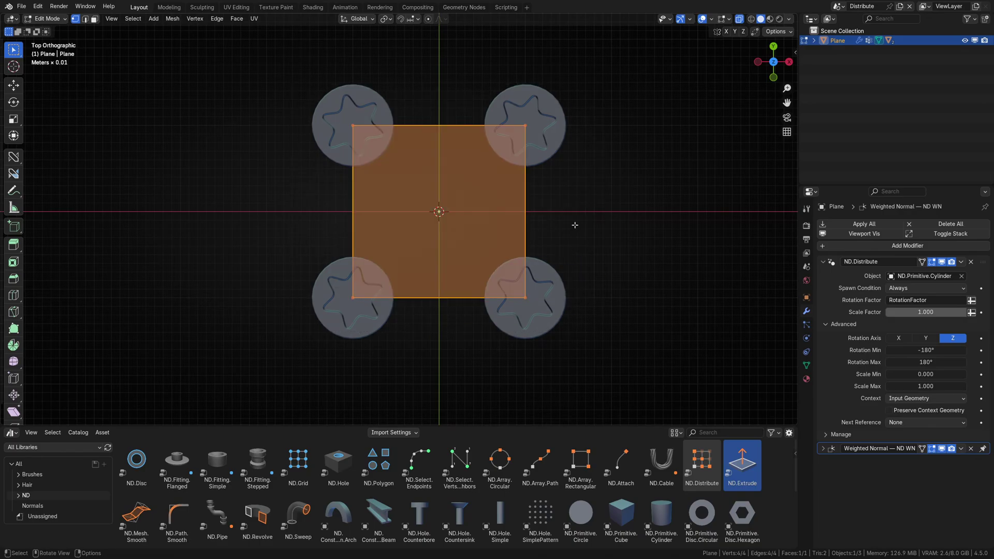
key(ctrl+period)
mouse_move(579, 227)
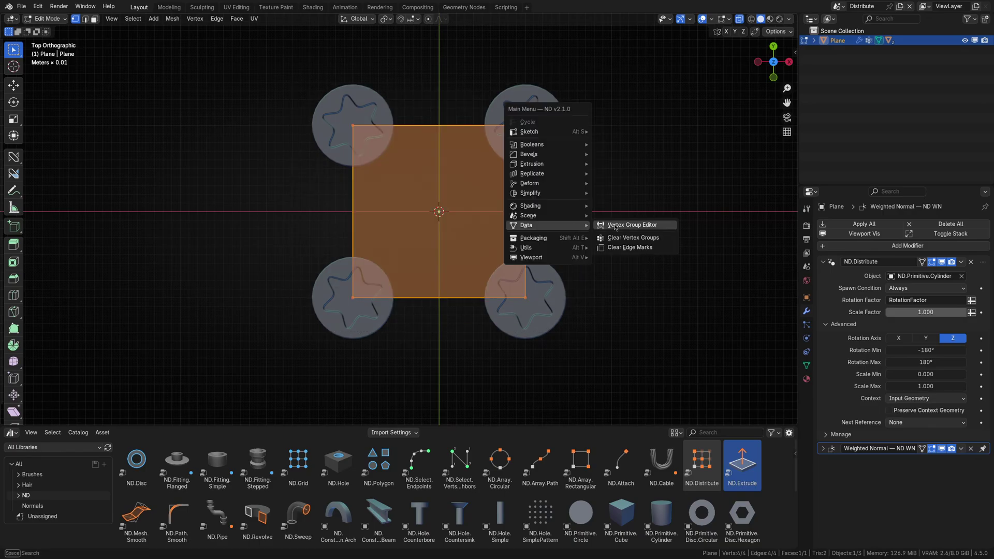
click(615, 226)
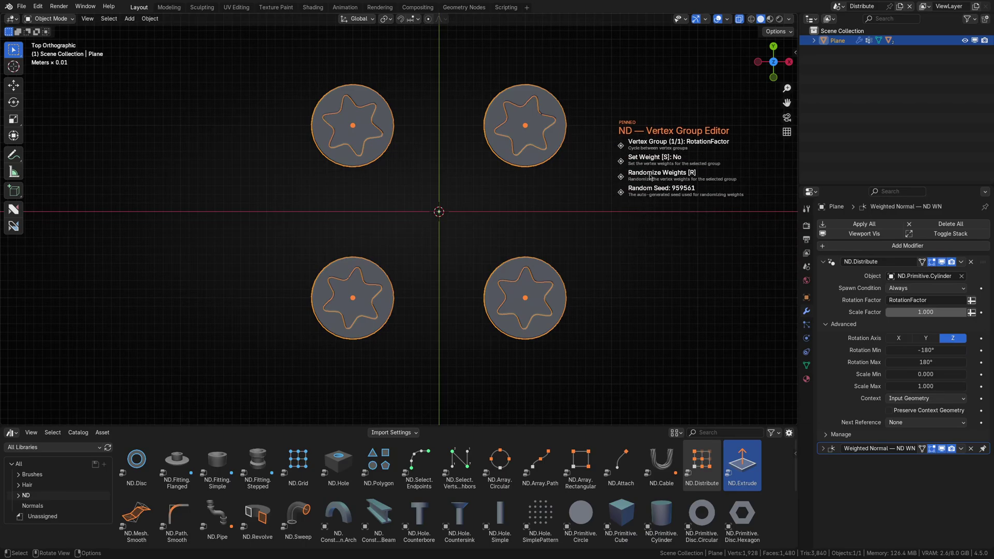
key(r)
key(r)
key(r)
key(r)
key(r)
key(r)
key(r)
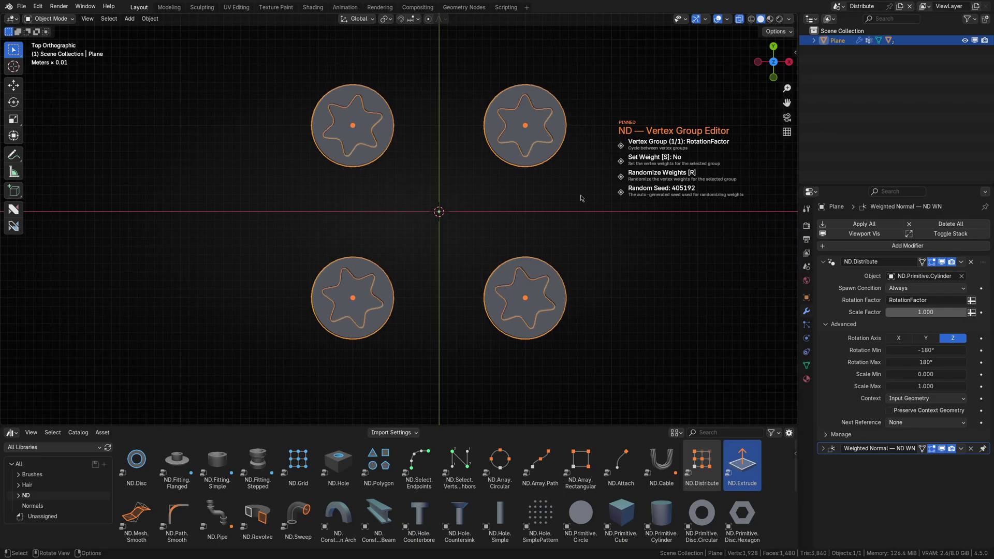
key(Tab)
key(alt+a)
key(Tab)
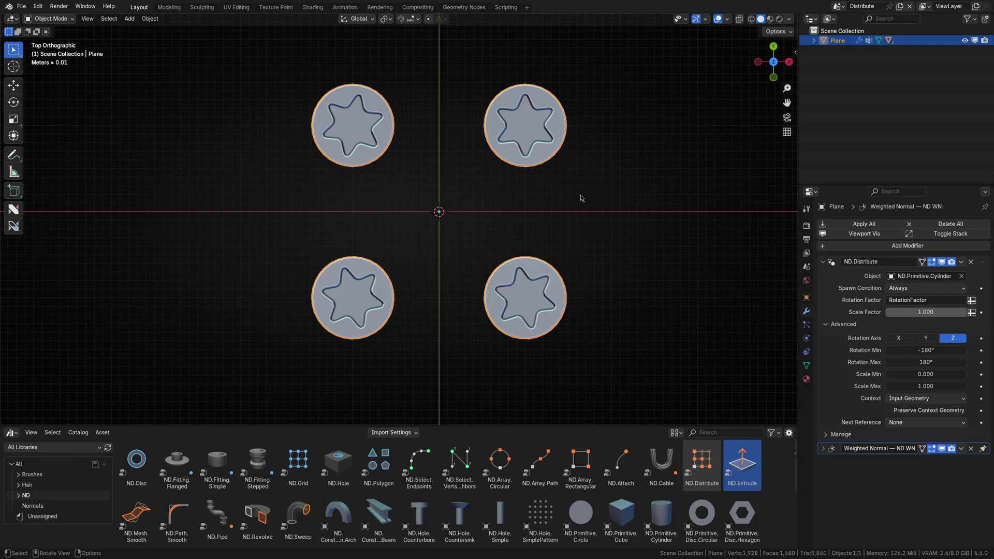
key(alt+a)
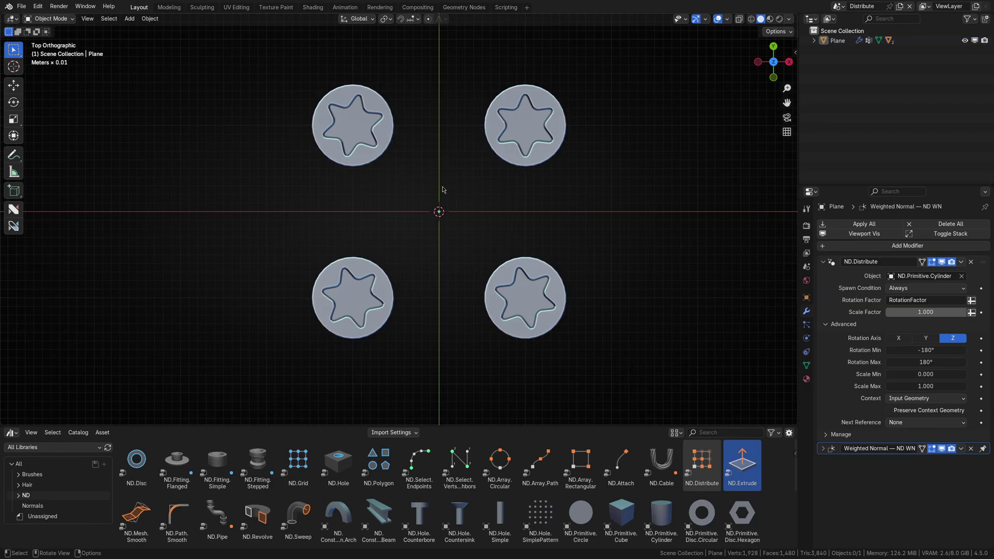
- Scale the whole plane mesh up in Edit Mode to more than three times its size
click(516, 142)
key(Tab)
key(a)
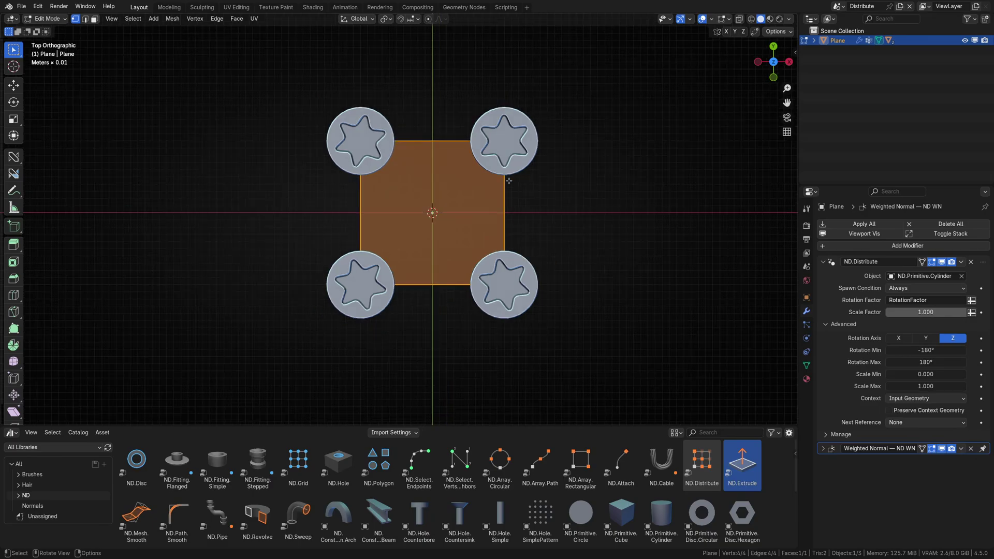
scroll(508, 165, down, 5)
key(s)
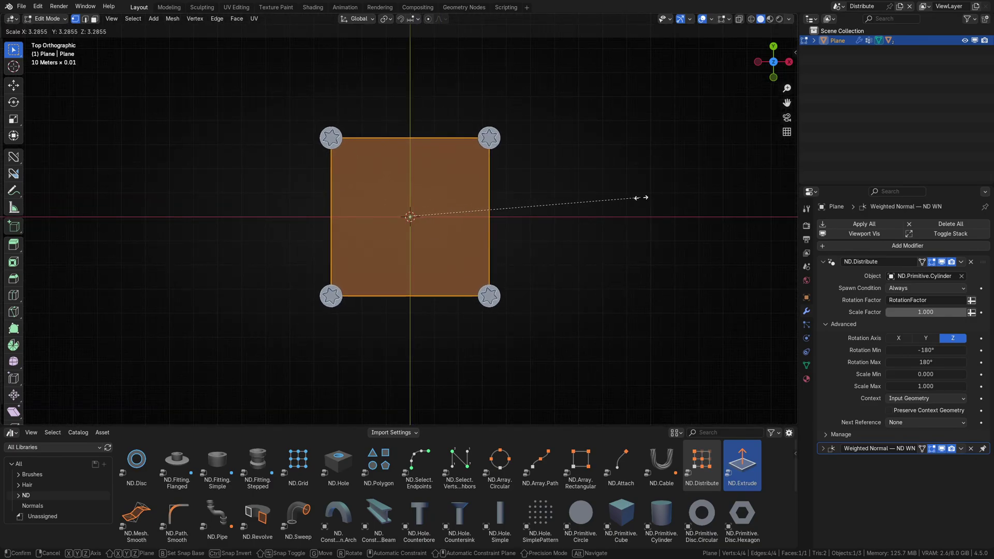
click(672, 197)
- Subdivide the plane with five evenly spaced loop cuts in each direction to distribute a 7 by 7 grid of screws
key(ctrl+r)
scroll(394, 136, up, 4)
click(394, 136)
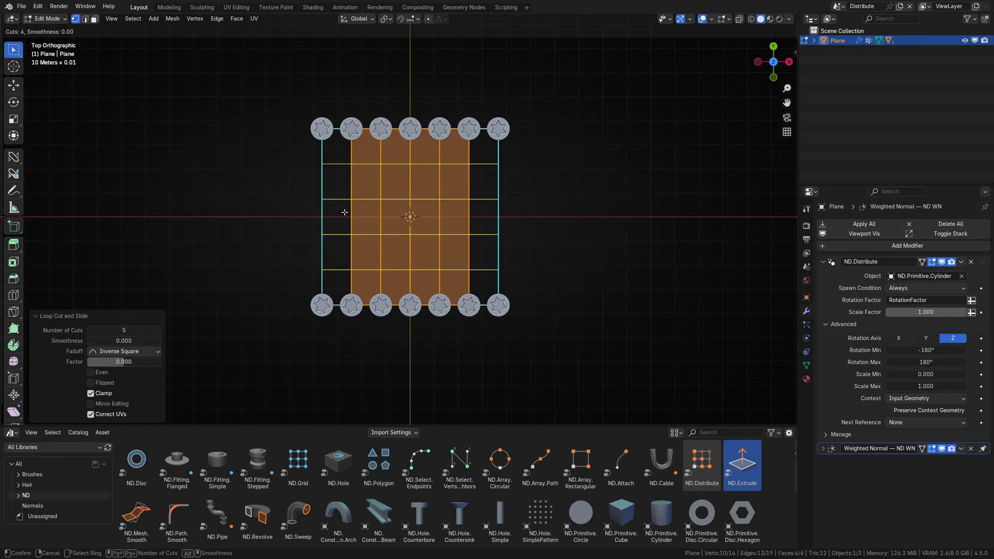
key(ctrl+r)
scroll(498, 217, up, 4)
click(499, 217)
key(alt+a)
scroll(576, 262, up, 3)
shift+middle_drag(577, 263, 556, 260)
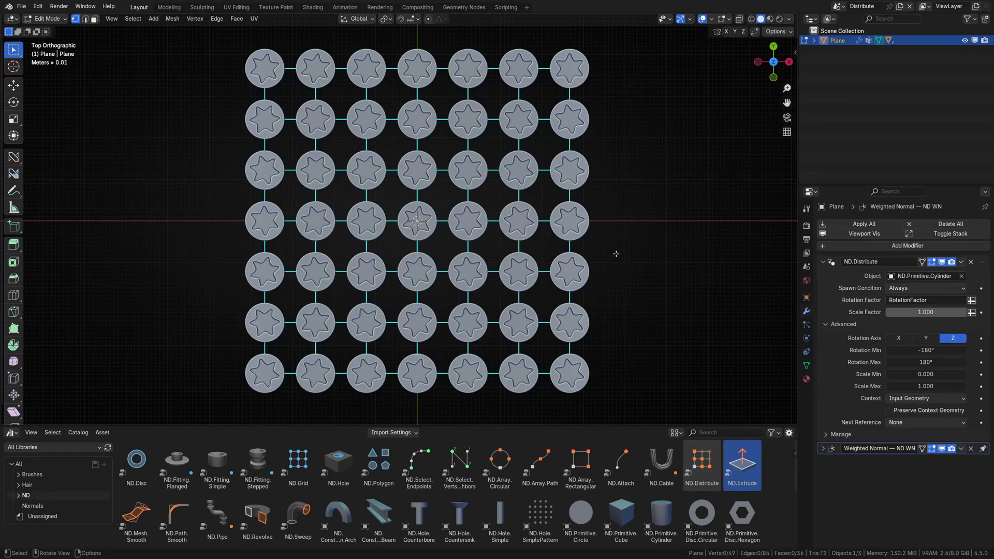
- Randomize the RotationFactor weights of all the grid's vertices with ND's Vertex Group Editor
key(a)
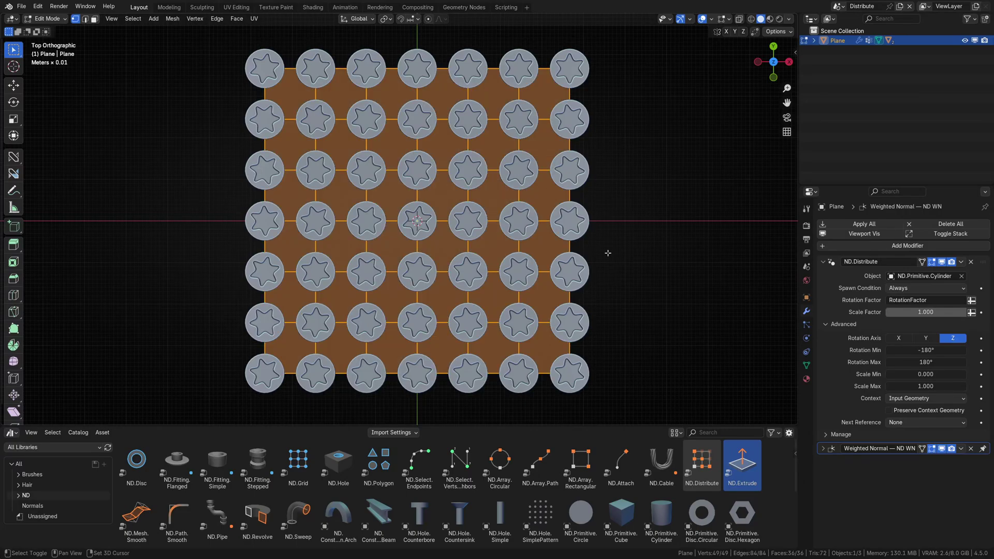
key(ctrl+shift+grave)
mouse_move(611, 253)
click(660, 253)
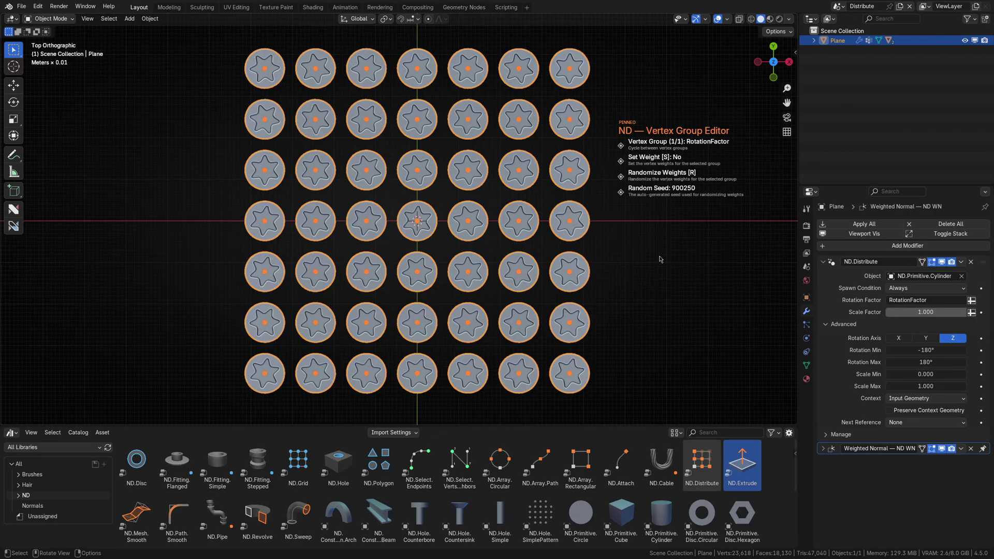
click(660, 257)
key(alt+a)
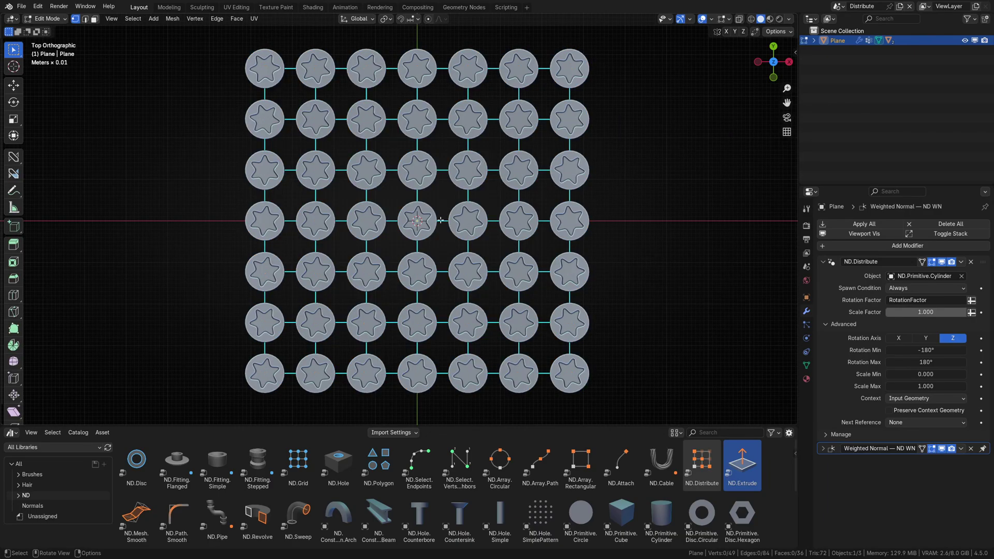
- Set the Distribute modifier's Spawn Condition to Threshold and try lowering its Weighting below the 0.500 spawn threshold
drag(346, 154, 491, 295)
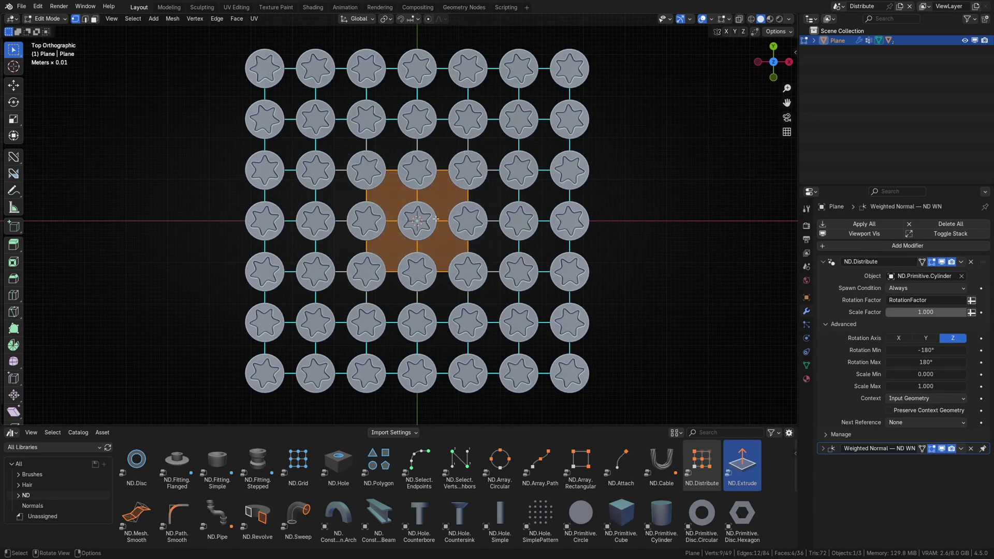
key(alt+a)
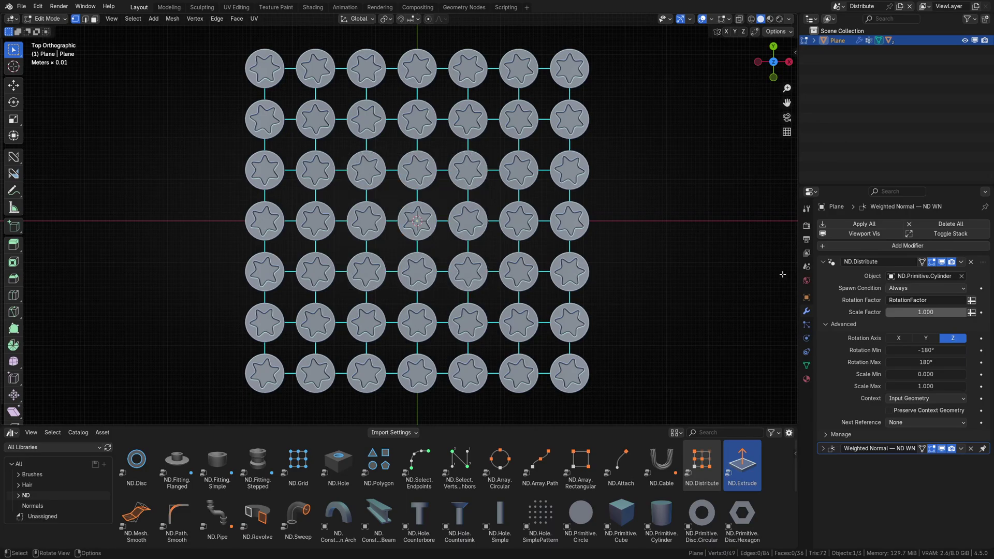
click(912, 288)
click(901, 321)
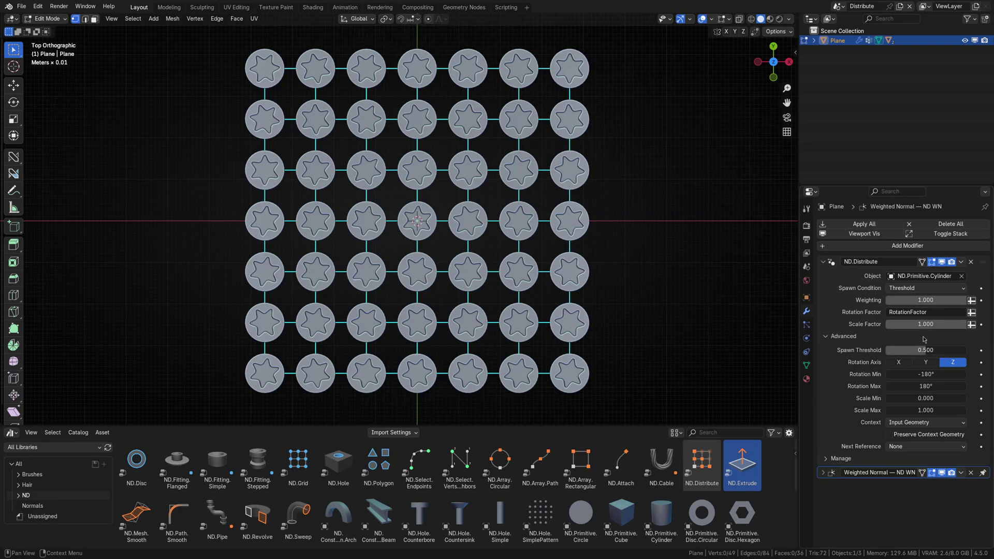
drag(946, 302, 900, 302)
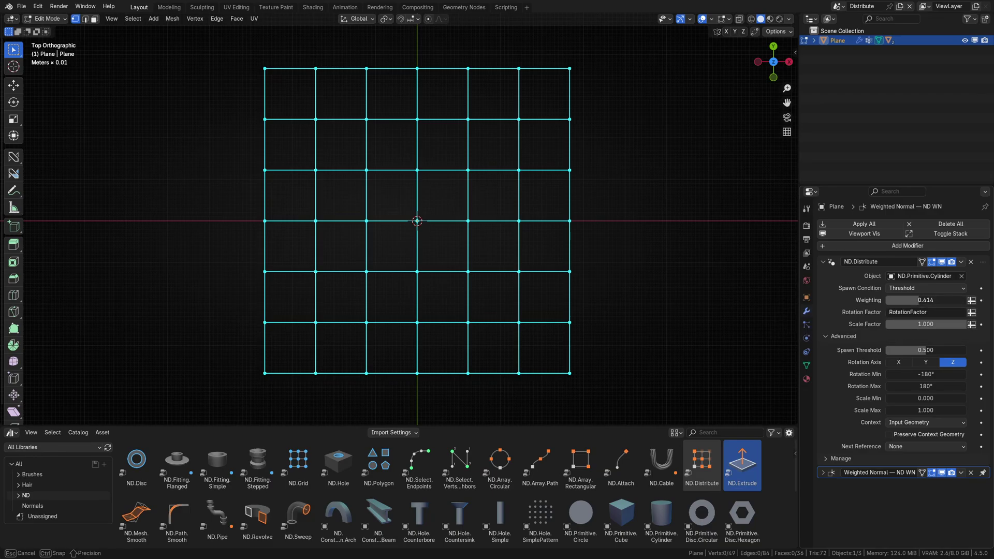
drag(899, 302, 840, 305)
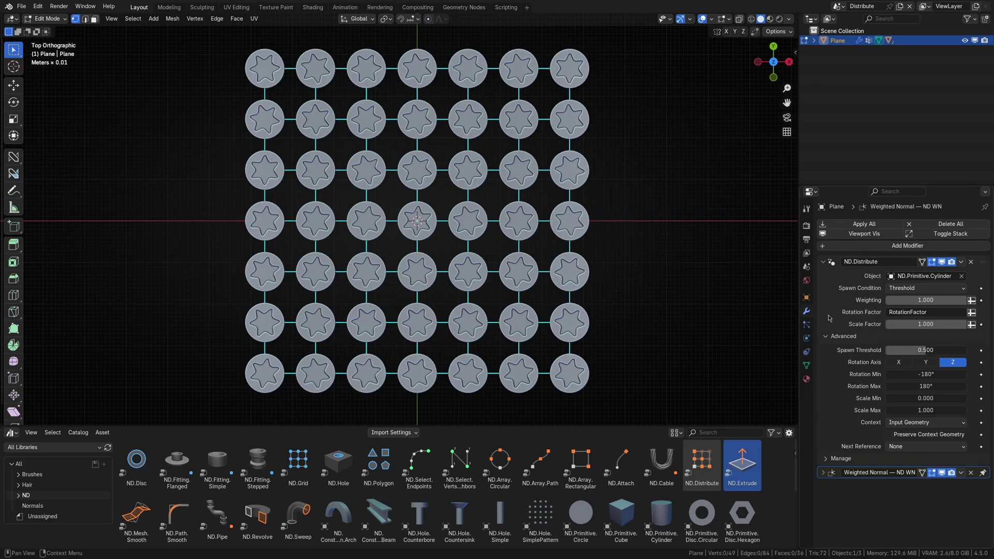
- Add a vertex group named SpawnWeighting to the plane
click(806, 366)
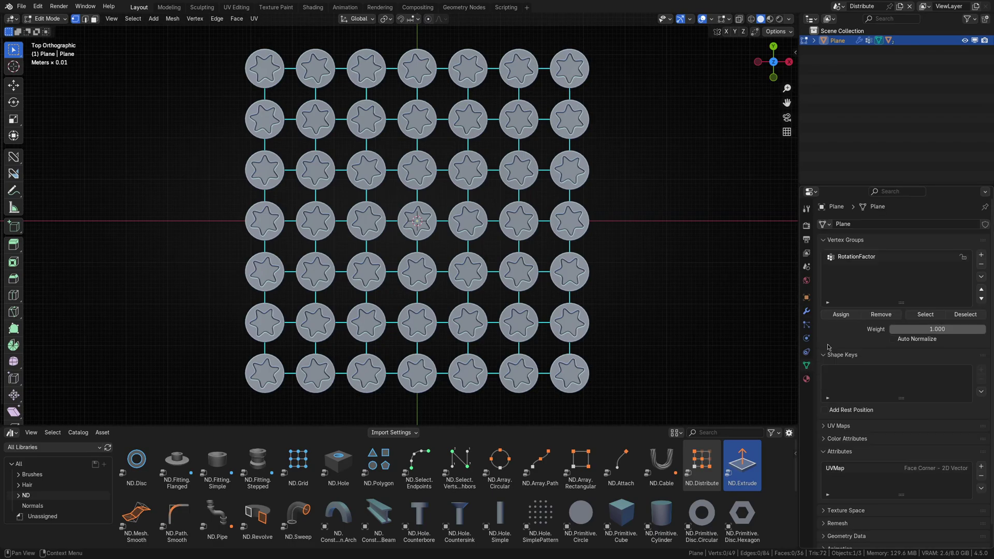
click(981, 255)
double_click(858, 268)
text(Sp)
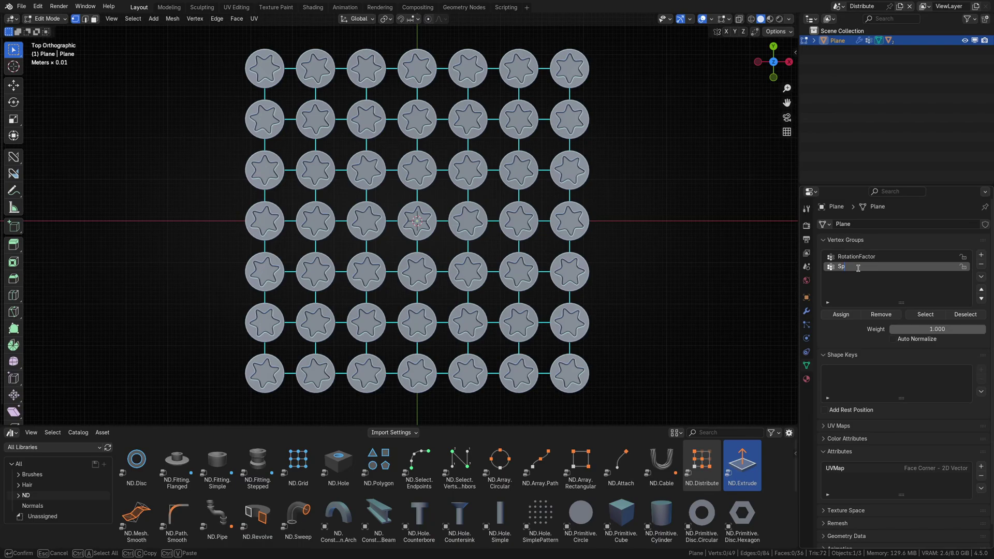
text(awnWeighting)
key(Return)
- Drive the Distribute modifier's Weighting with the SpawnWeighting attribute
click(806, 311)
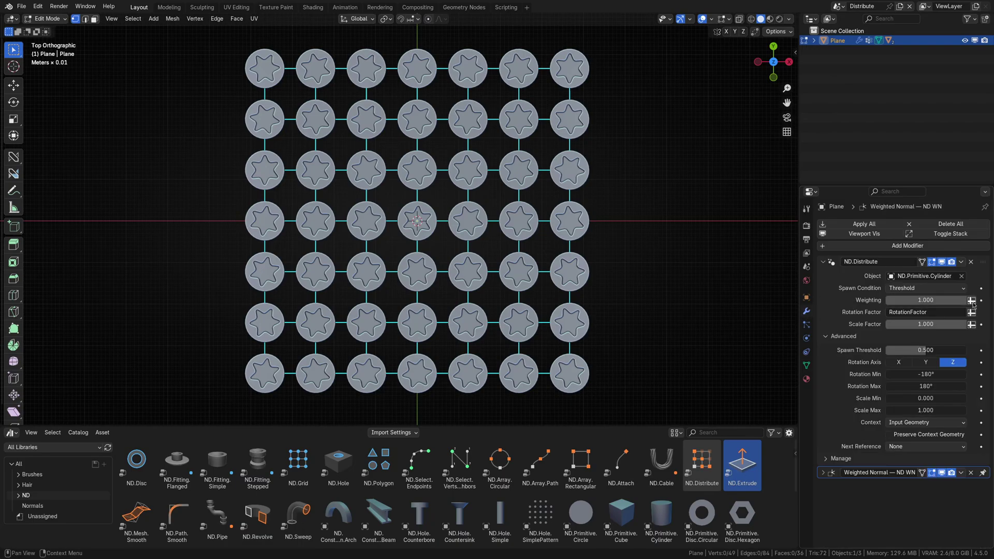
click(927, 300)
click(927, 355)
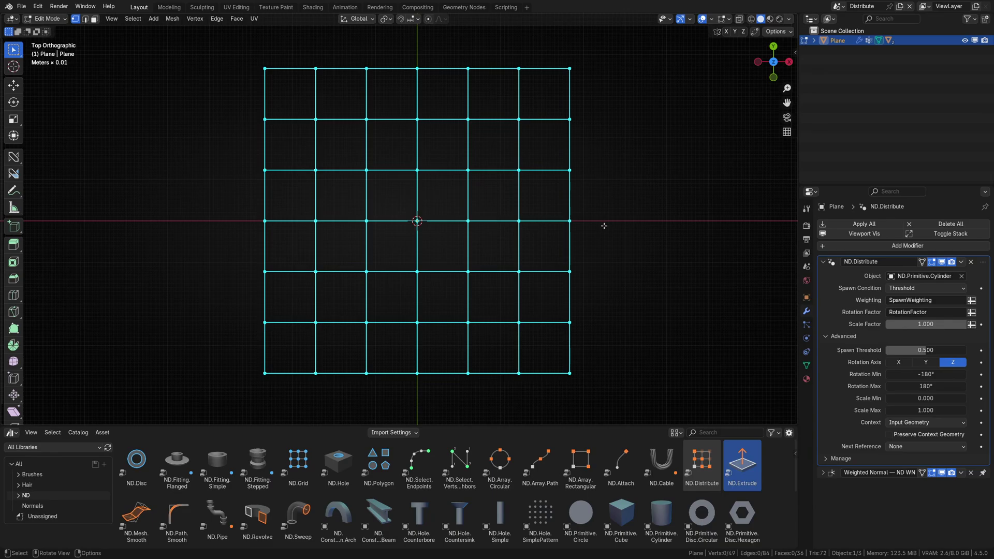
- Set a SpawnWeighting weight of about 0.71 on all the grid's vertices with ND's Vertex Group Editor
key(a)
key(ctrl+period)
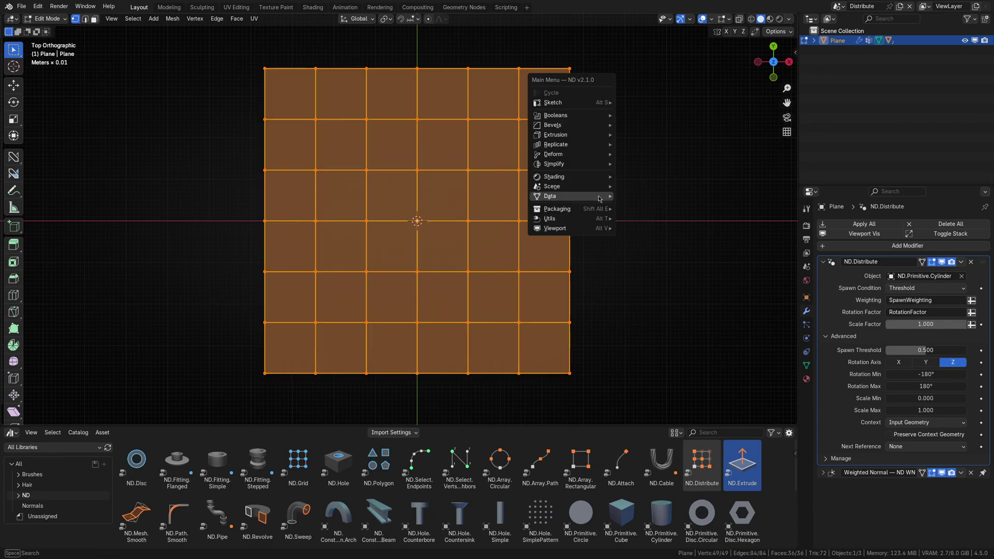
mouse_move(599, 199)
click(645, 200)
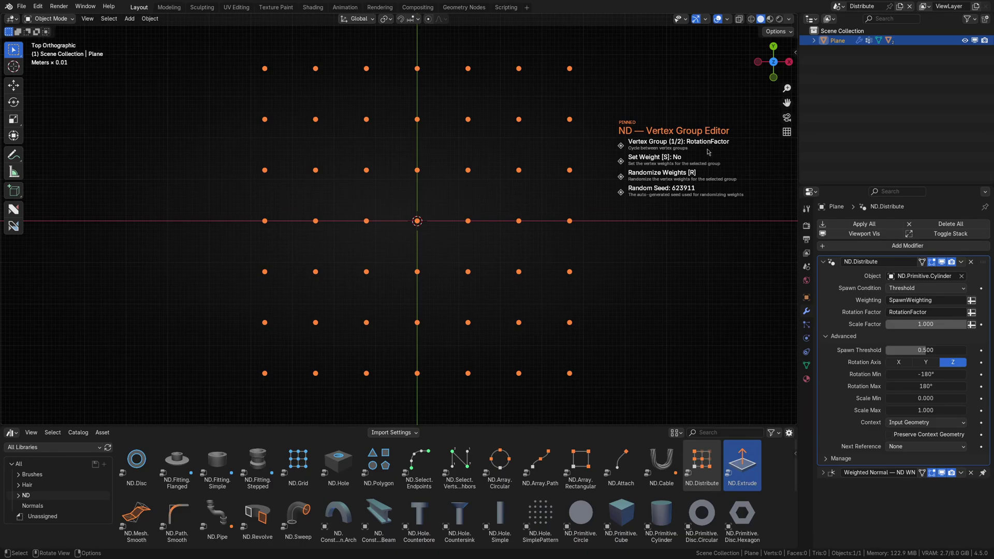
scroll(708, 152, up, 1)
key(s)
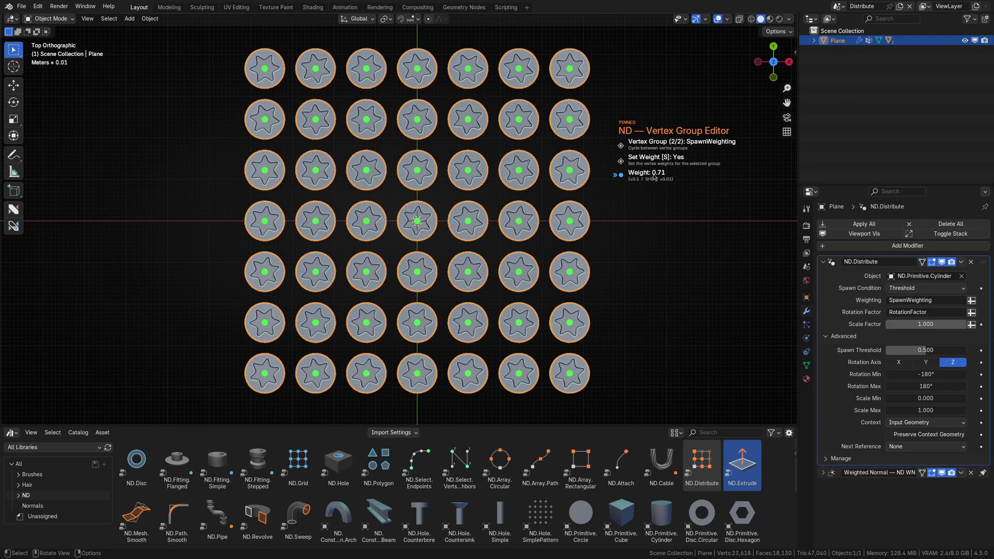
click(668, 231)
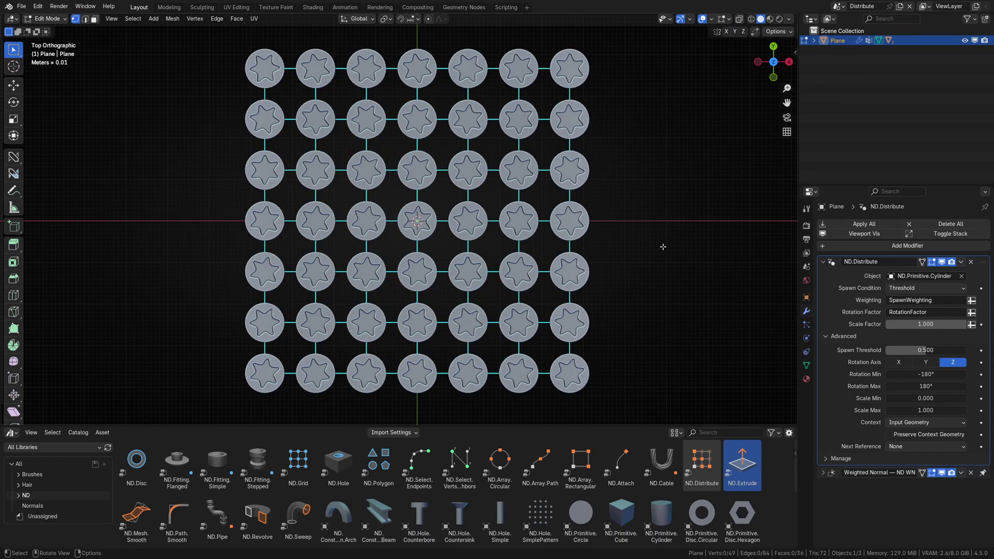
- Set the SpawnWeighting weight of the nine centre vertices to 0.00 to remove their screws
drag(350, 156, 484, 277)
key(shift+2)
mouse_move(664, 214)
click(707, 212)
click(707, 213)
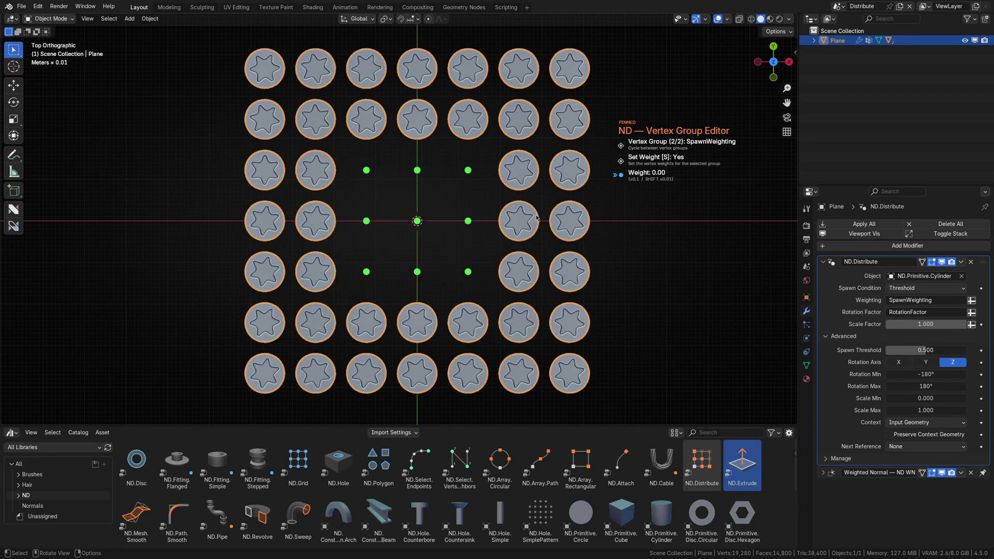
click(651, 219)
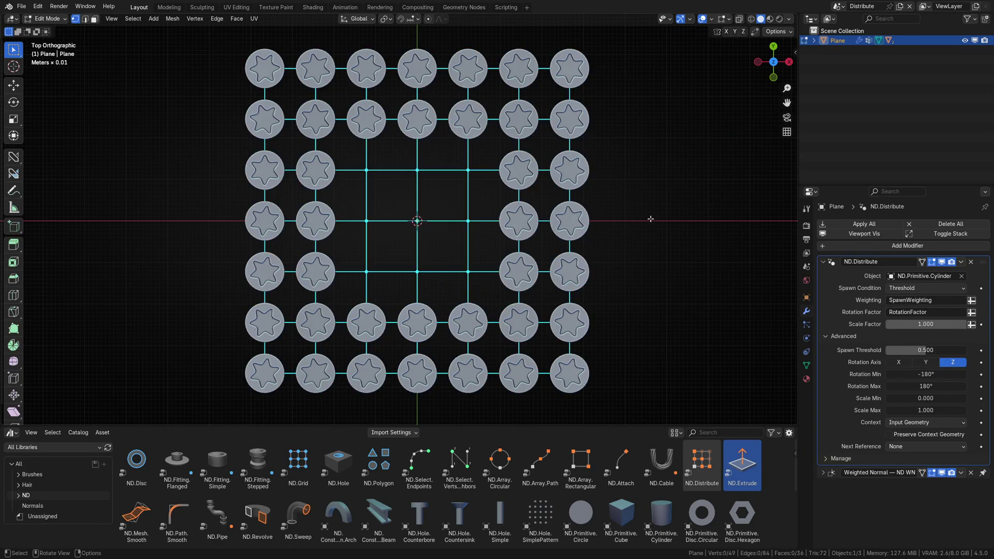
- Return to Object Mode and examine the distributed screws from a perspective angle
key(Tab)
click(698, 233)
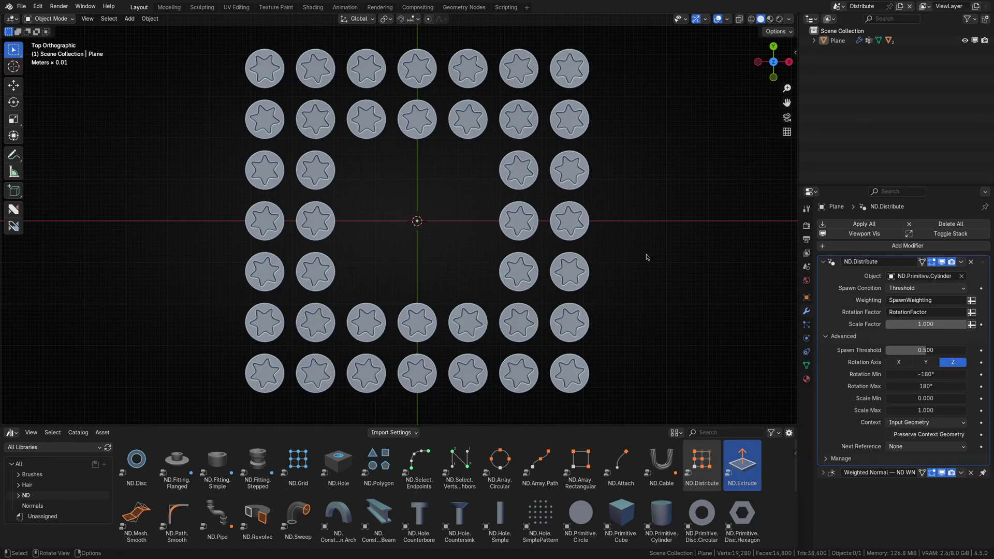
scroll(457, 330, down, 3)
middle_drag(457, 331, 453, 199)
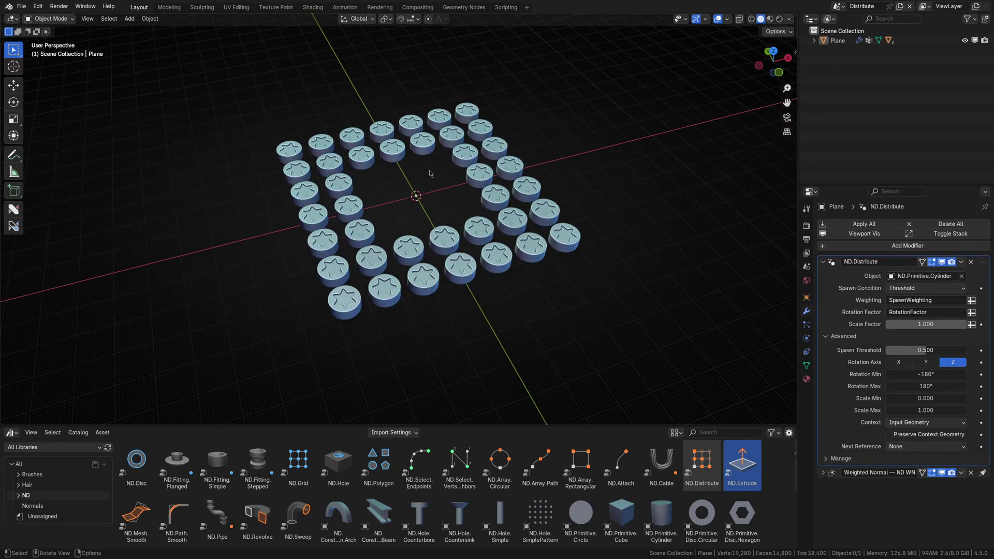
middle_drag(552, 295, 521, 339)
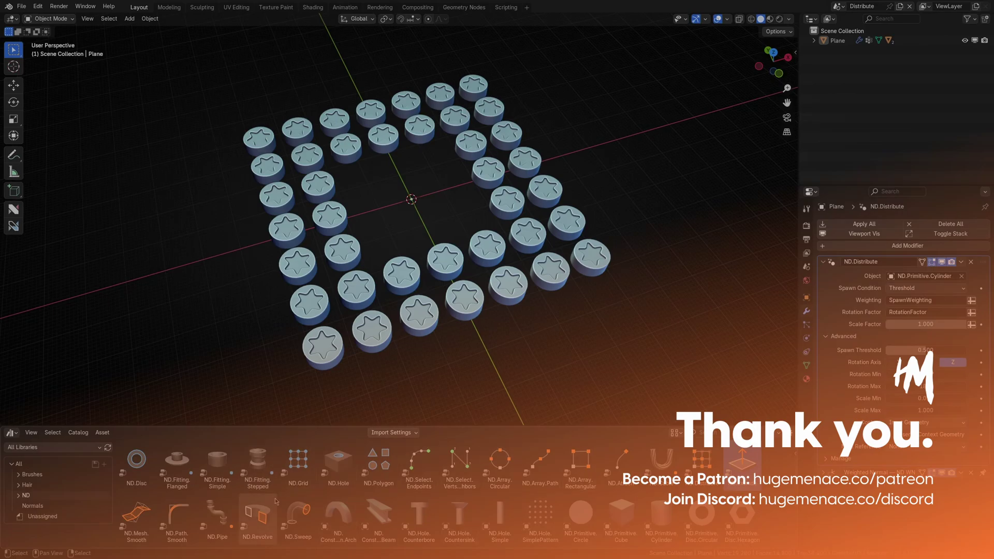
click(414, 309)
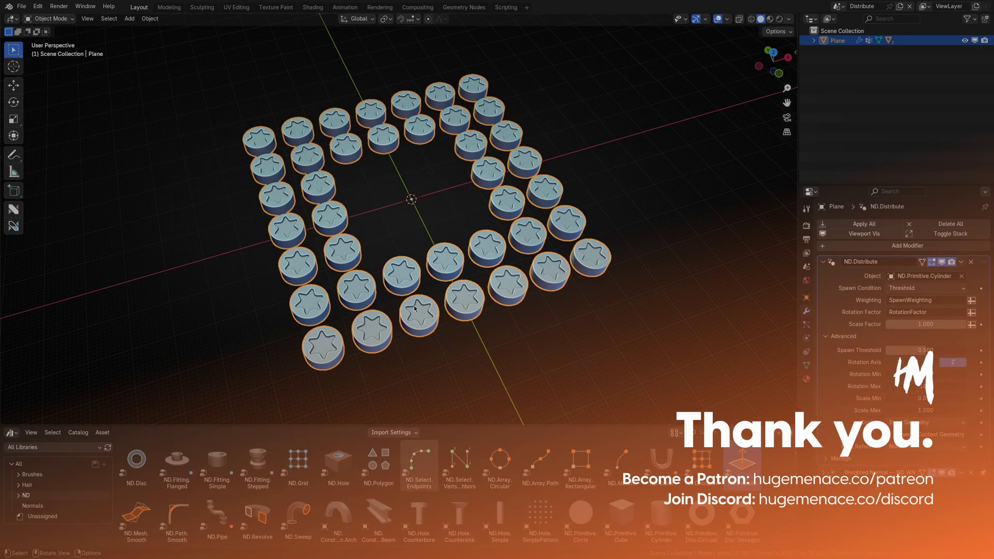
click(492, 350)
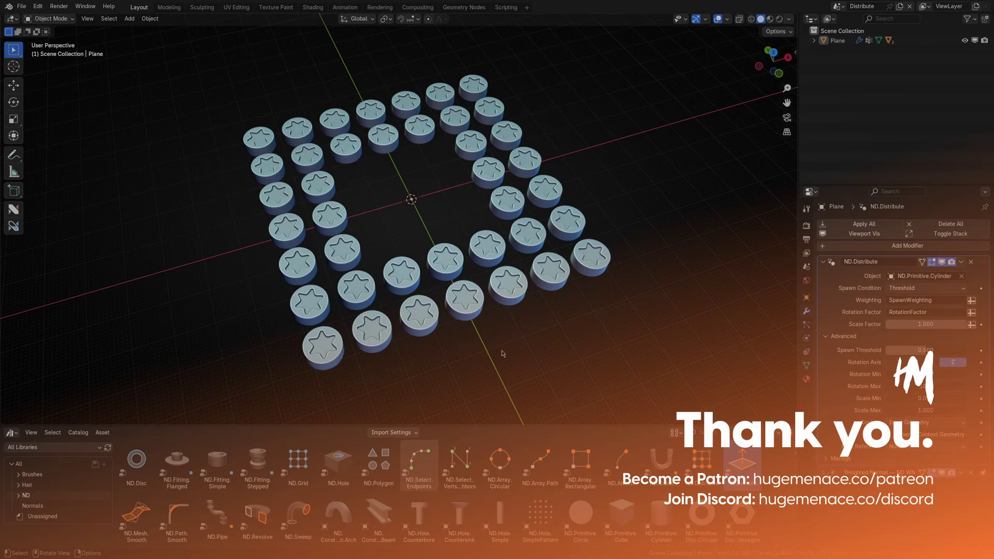